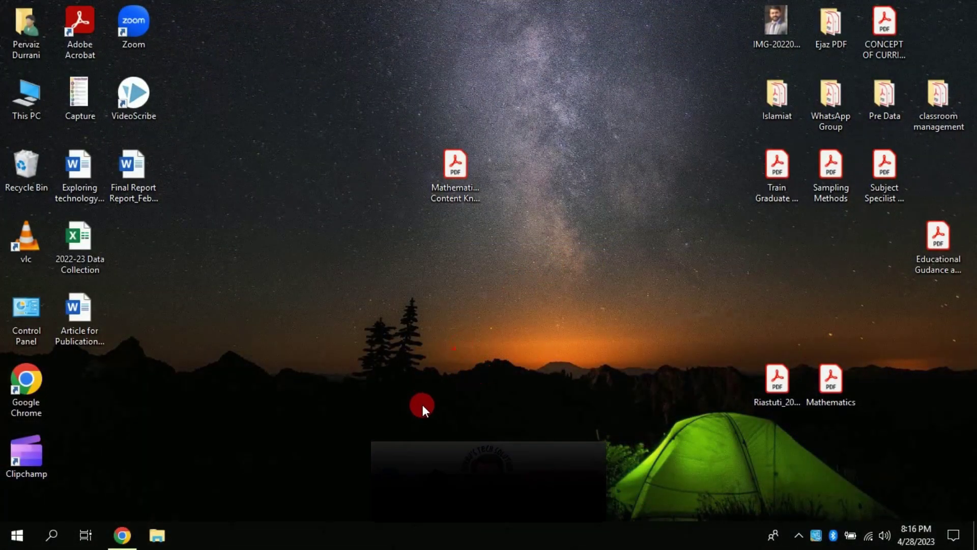
In Chrome, search Google for "my bib" and open the MyBib citation generator website
click(122, 535)
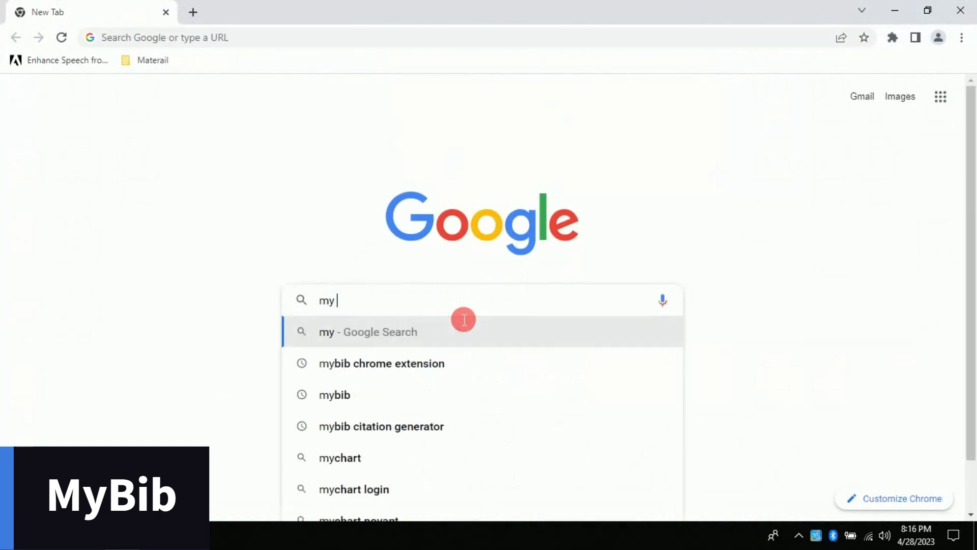
text(bib)
click(464, 321)
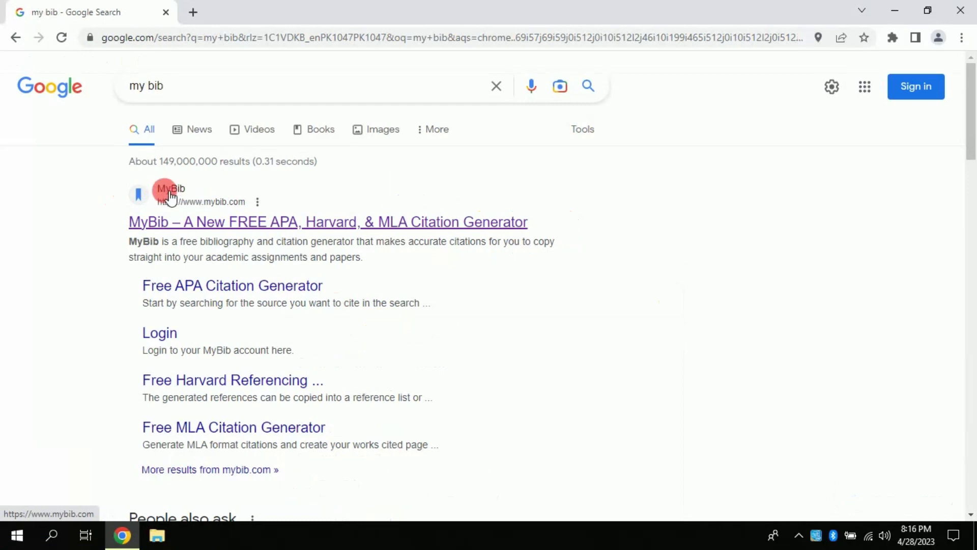
click(391, 224)
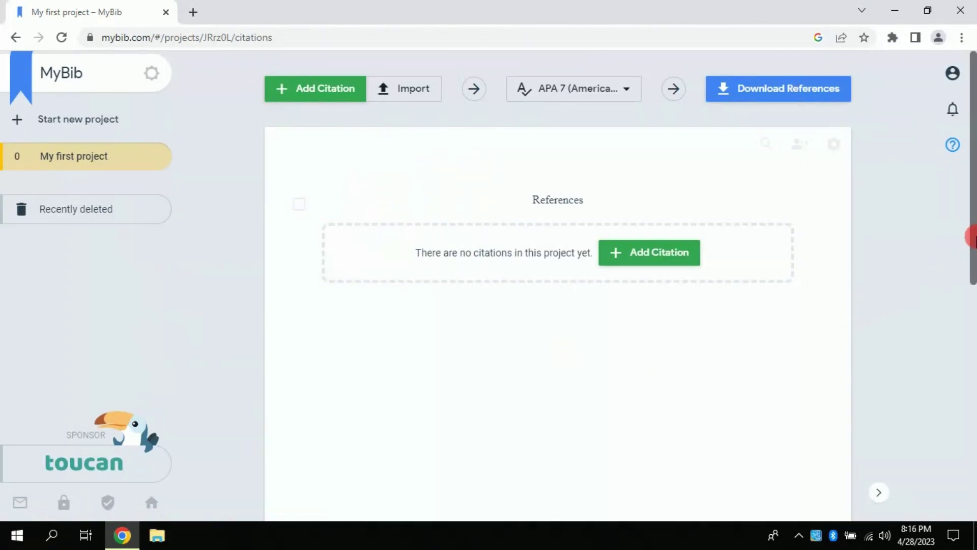
mouse_move(972, 237)
mouse_down()
mouse_move(972, 454)
mouse_move(972, 230)
mouse_up()
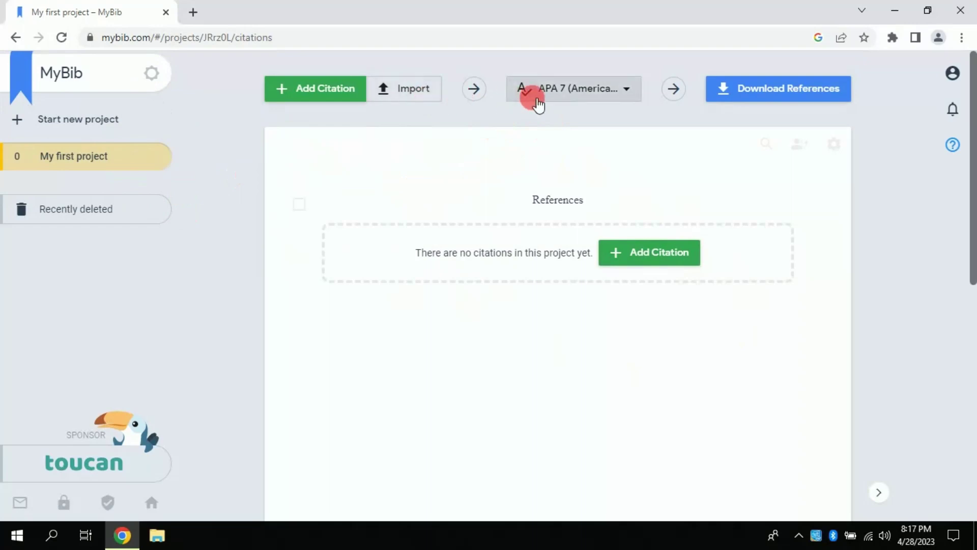
Set the project's citation style to APA 7 (American Psychological Association 7th edition) and save it
click(566, 97)
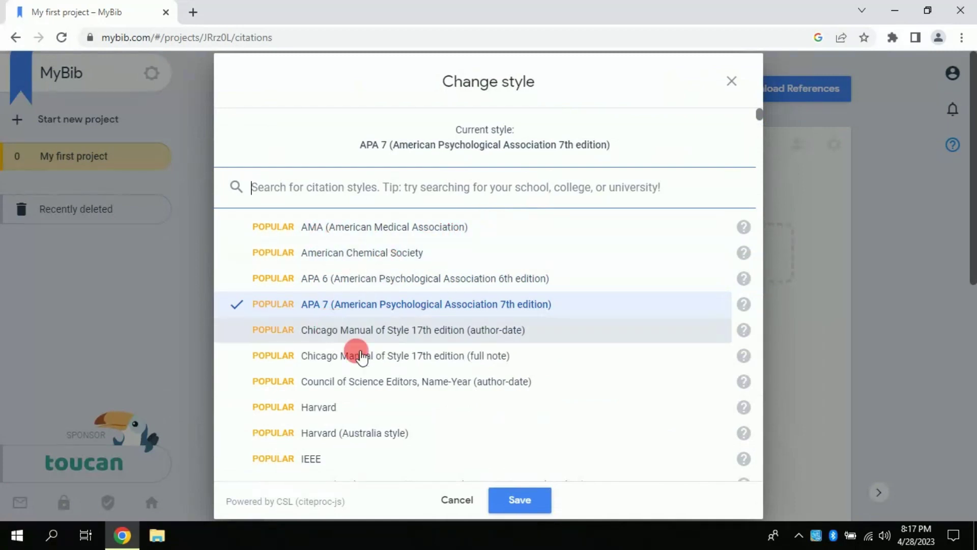
scroll(440, 362, down, 10)
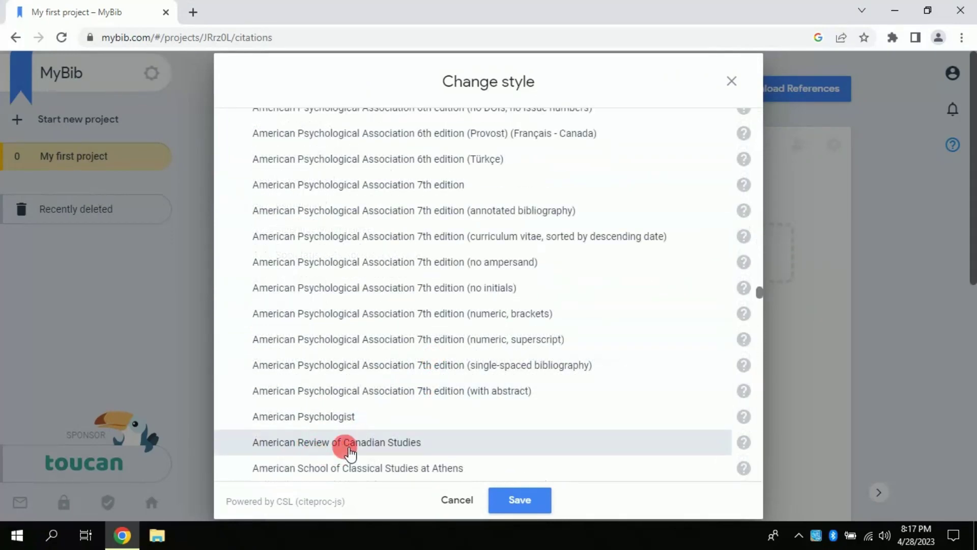
scroll(356, 407, up, 12)
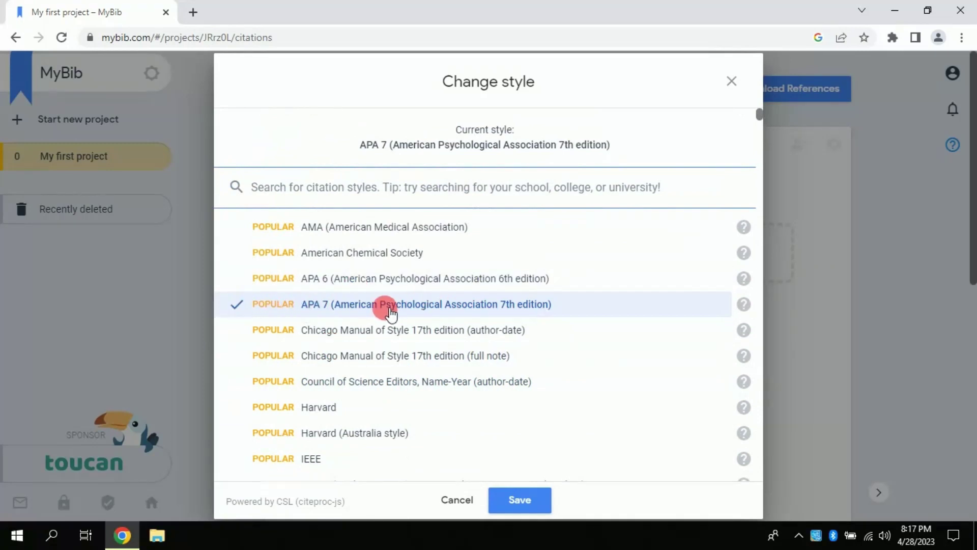
click(386, 312)
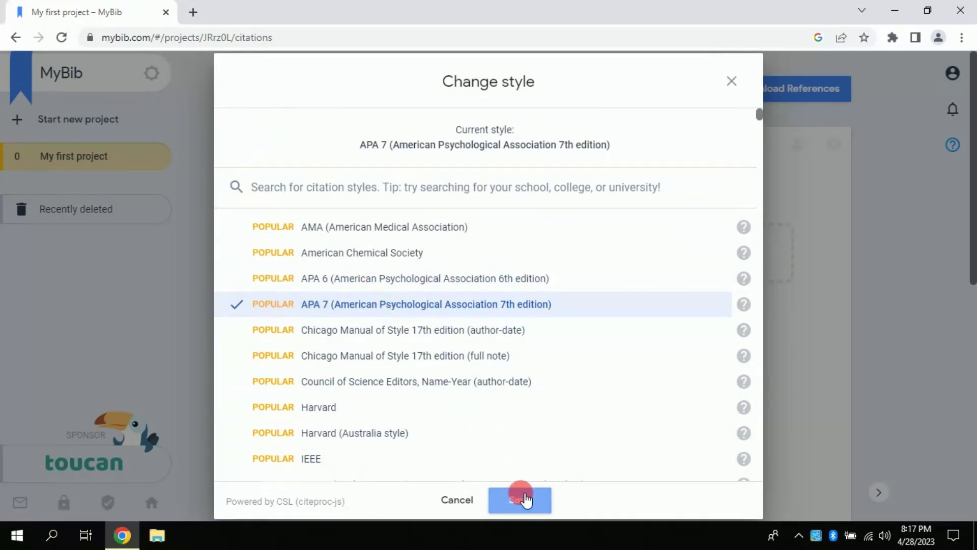
click(519, 496)
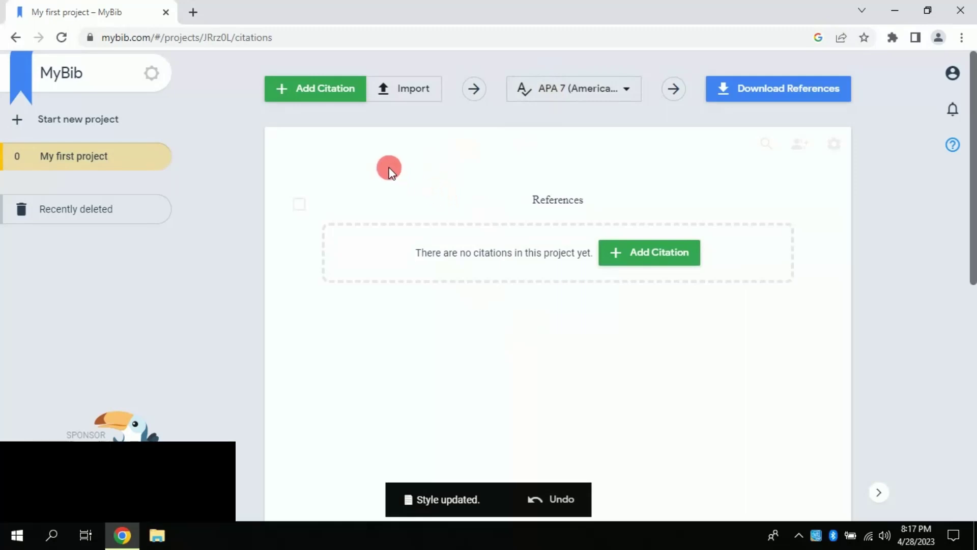
Start a new citation, look through the available source types, and choose Journal
click(316, 94)
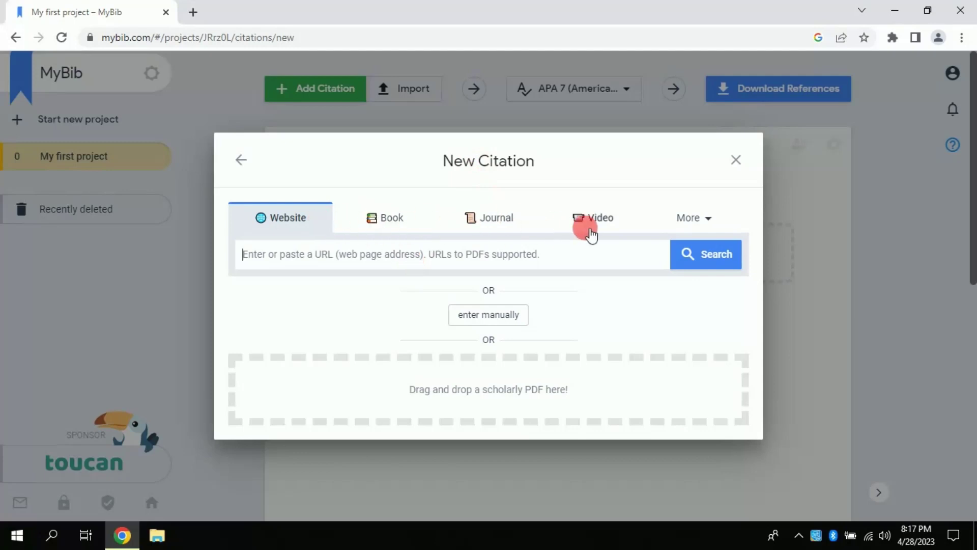
click(388, 221)
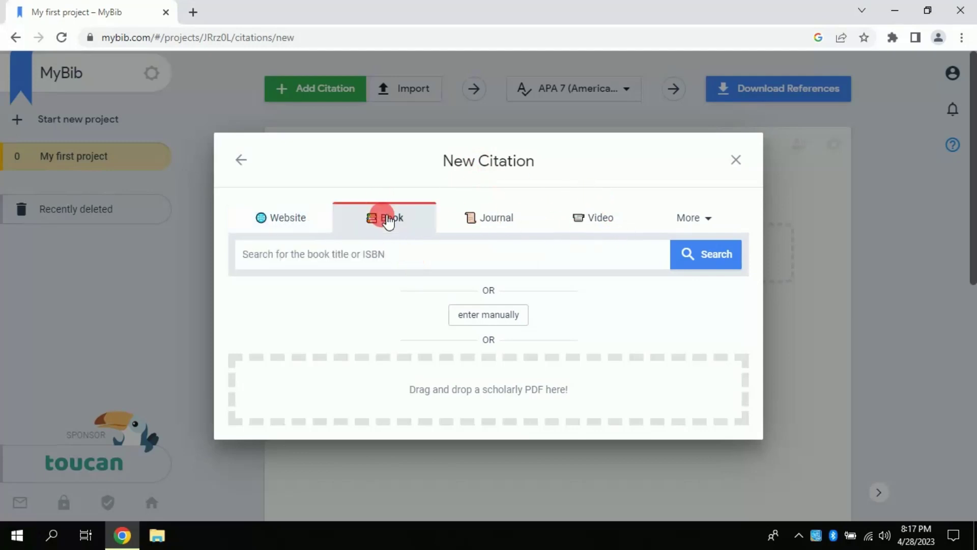
click(472, 220)
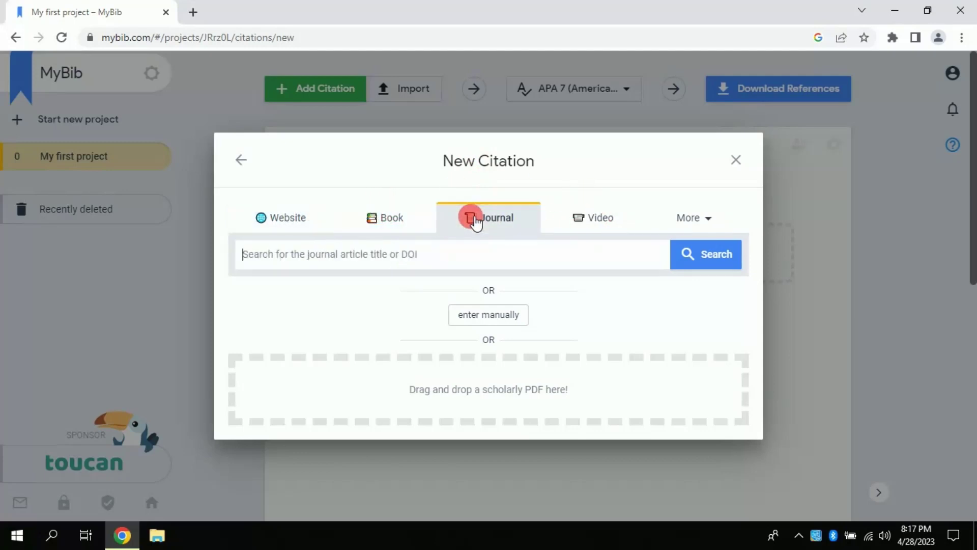
click(605, 220)
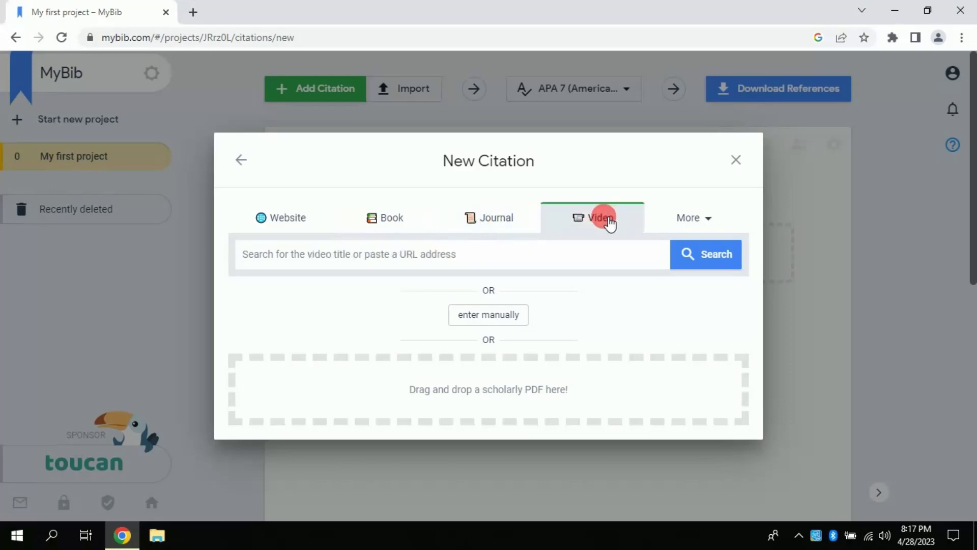
click(685, 224)
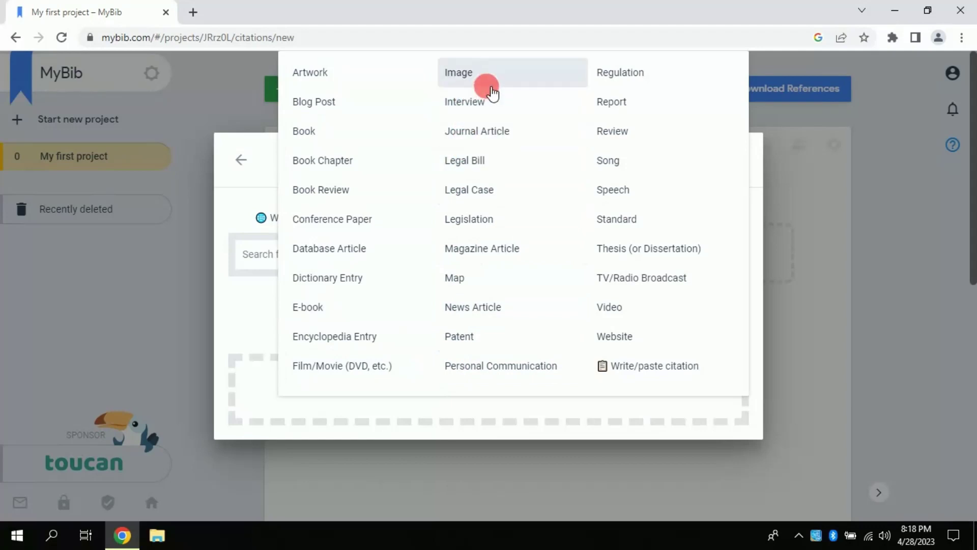
key(Escape)
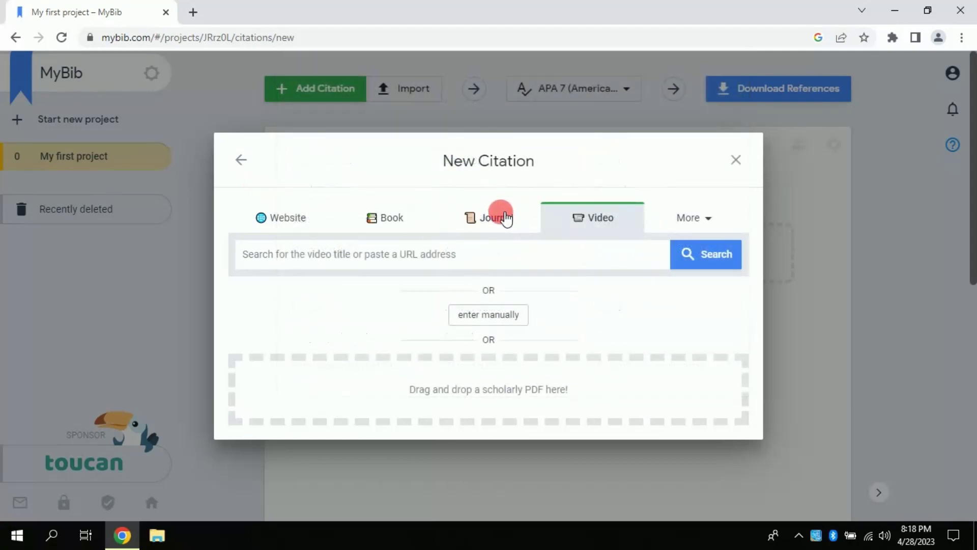
click(505, 218)
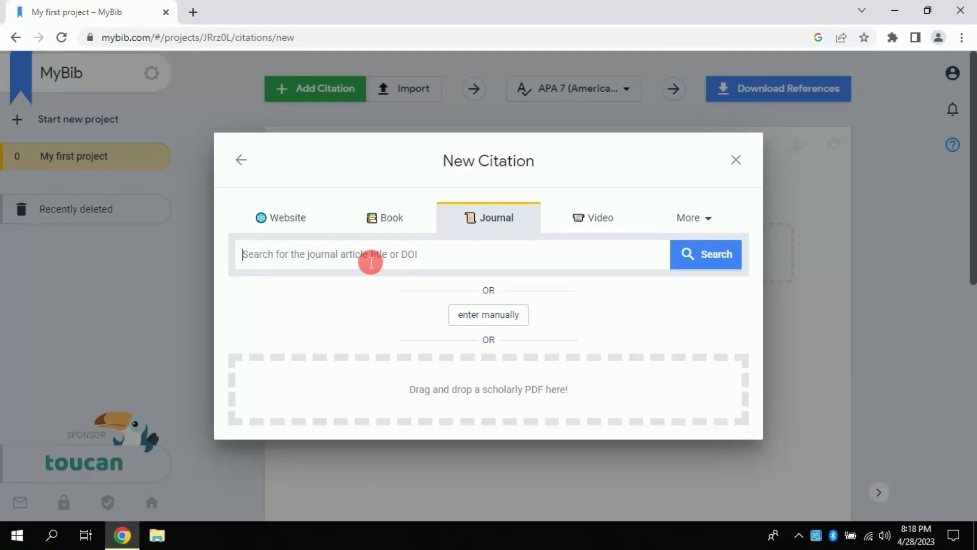
Examine the author, article and journal fields of the manual journal article entry form, and close it without saving
click(481, 316)
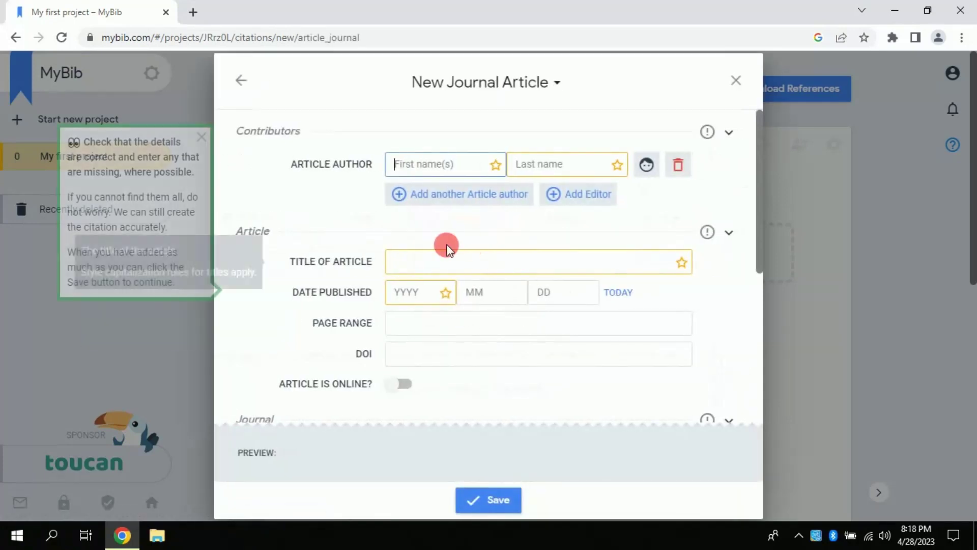
click(402, 172)
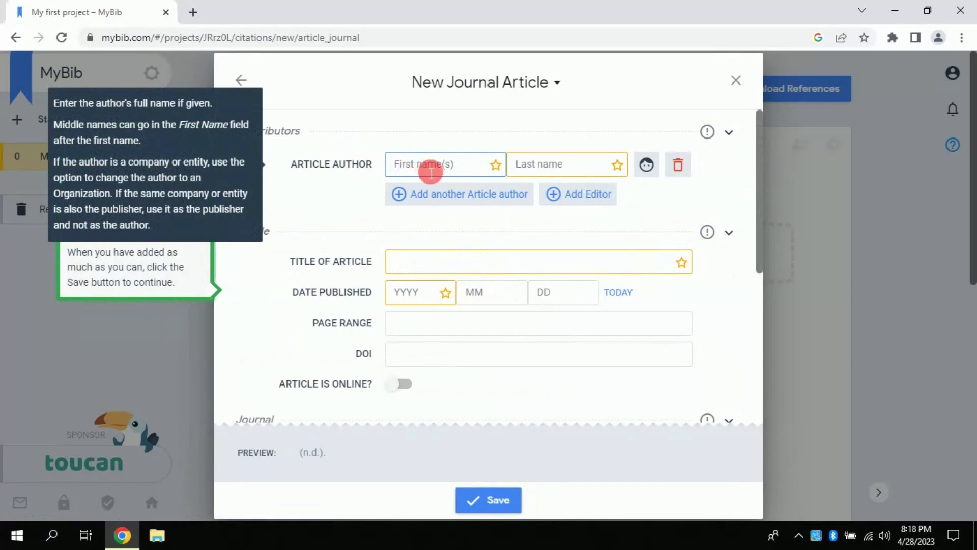
click(542, 164)
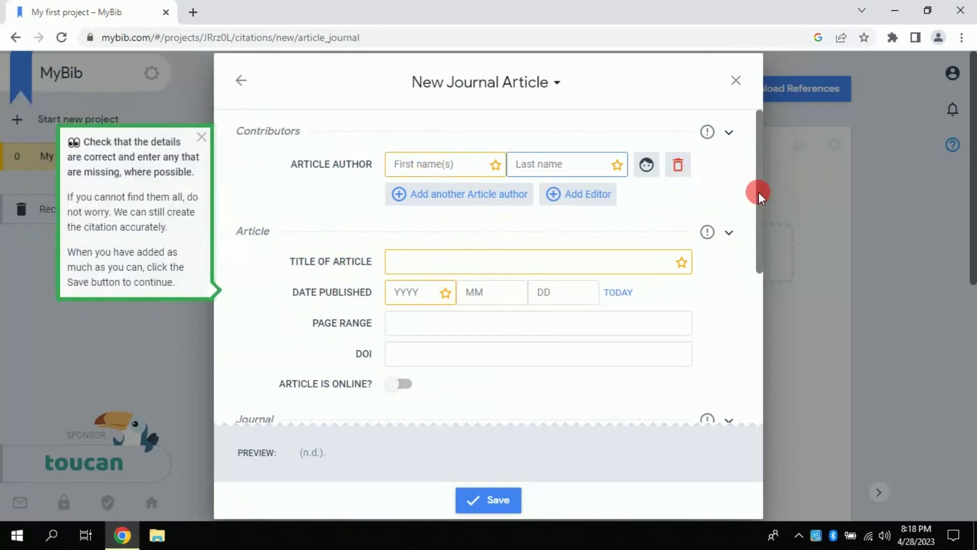
drag(759, 191, 759, 340)
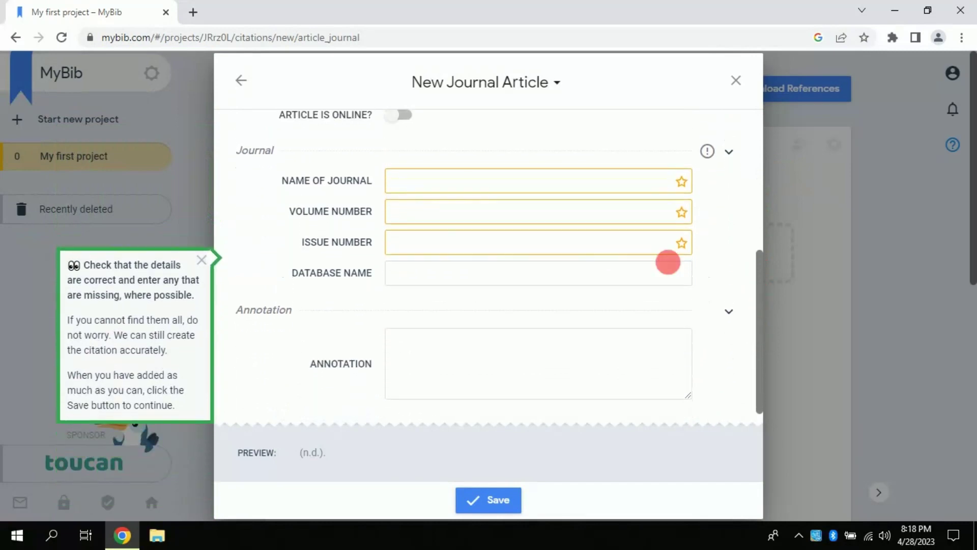
click(736, 81)
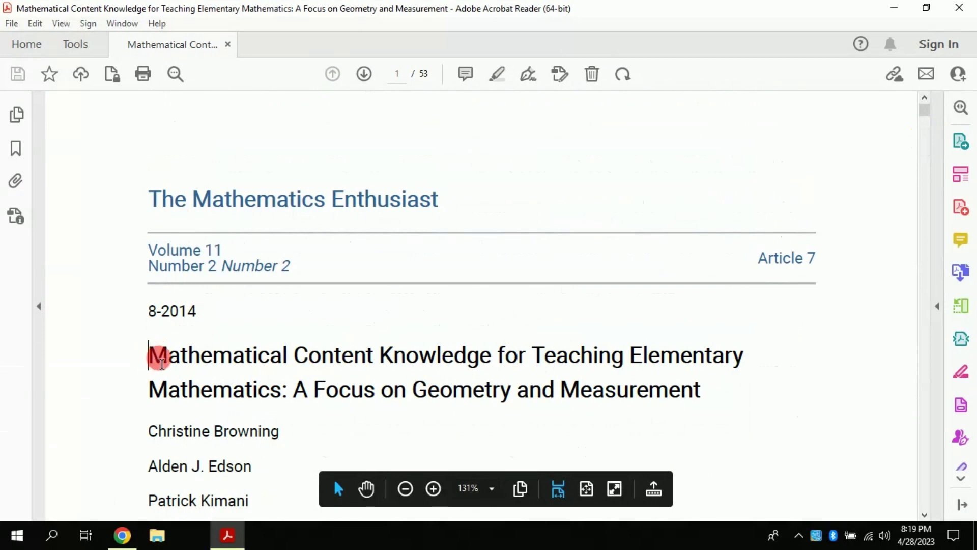
Copy the title "Mathematical Content Knowledge for Teaching Elementary Mathematics: A Focus on Geometry and Measurement" from the PDF in Acrobat Reader
mouse_move(160, 363)
mouse_down()
mouse_move(233, 353)
mouse_move(598, 375)
mouse_move(624, 388)
mouse_up()
right_click(533, 382)
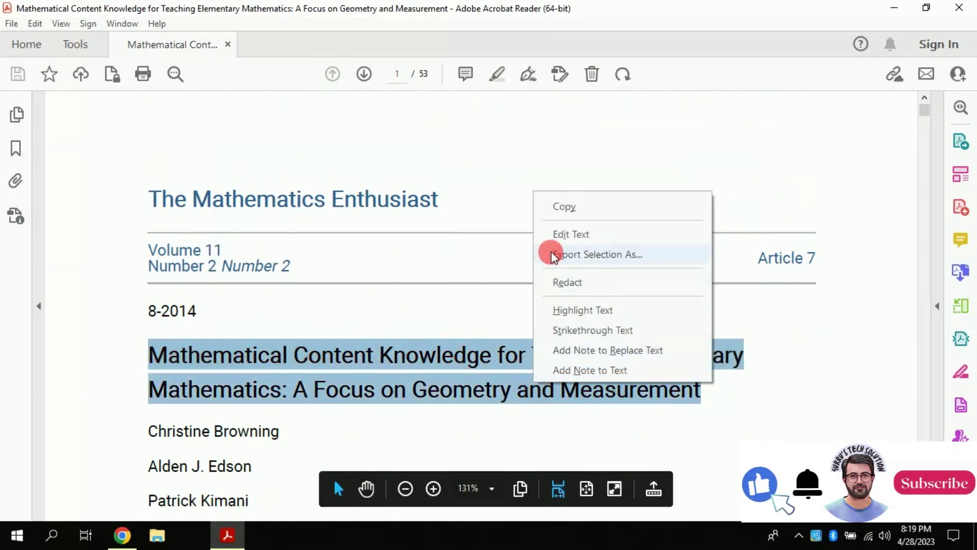
click(560, 209)
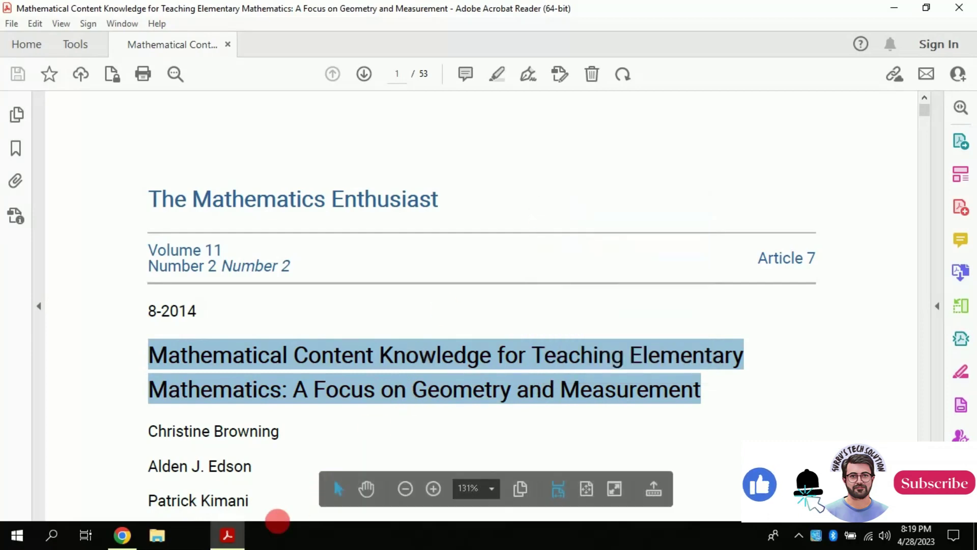
Switch back to MyBib in Chrome and search for the journal article by the copied title
click(123, 536)
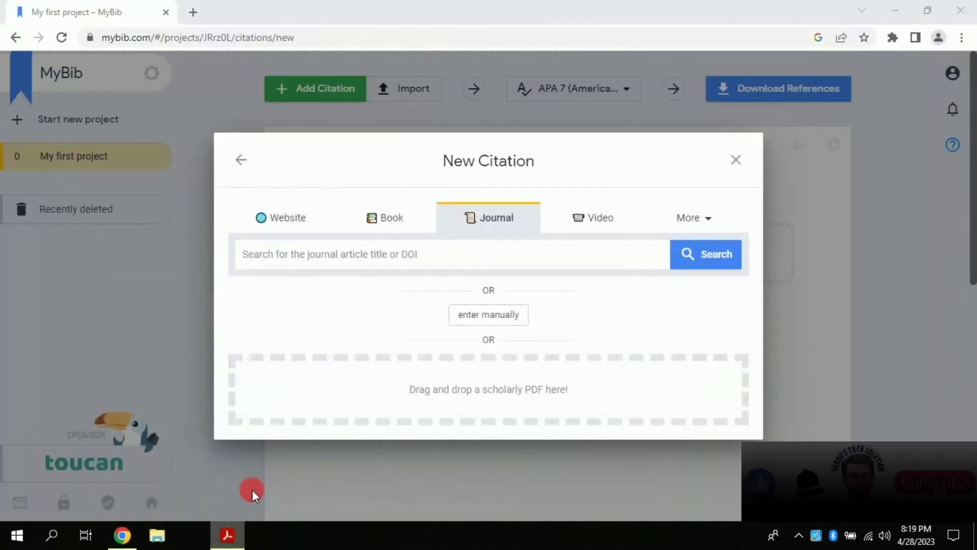
right_click(368, 257)
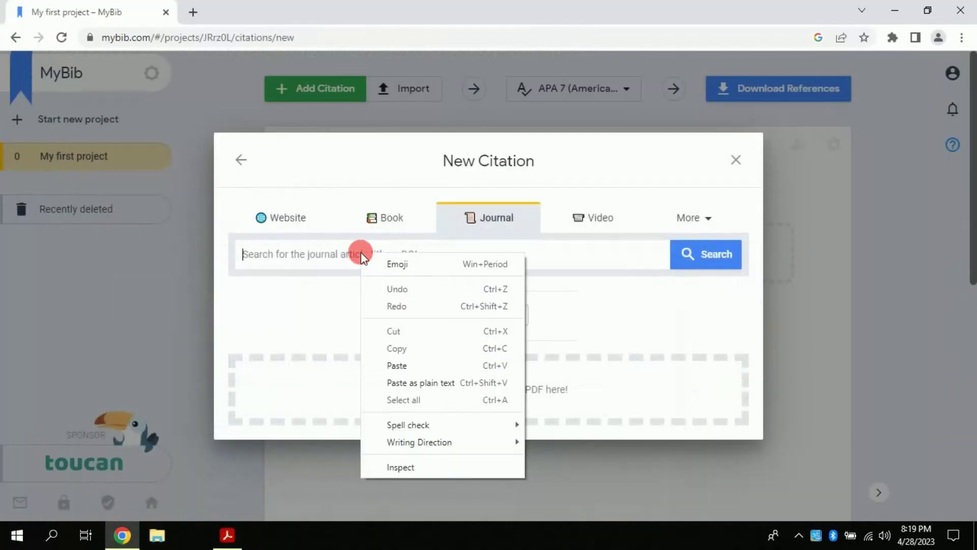
click(405, 364)
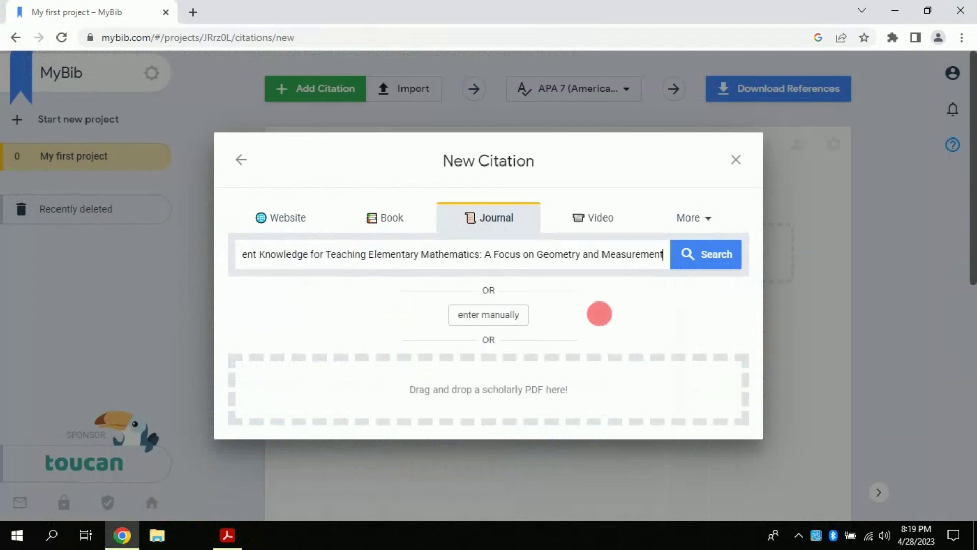
click(693, 259)
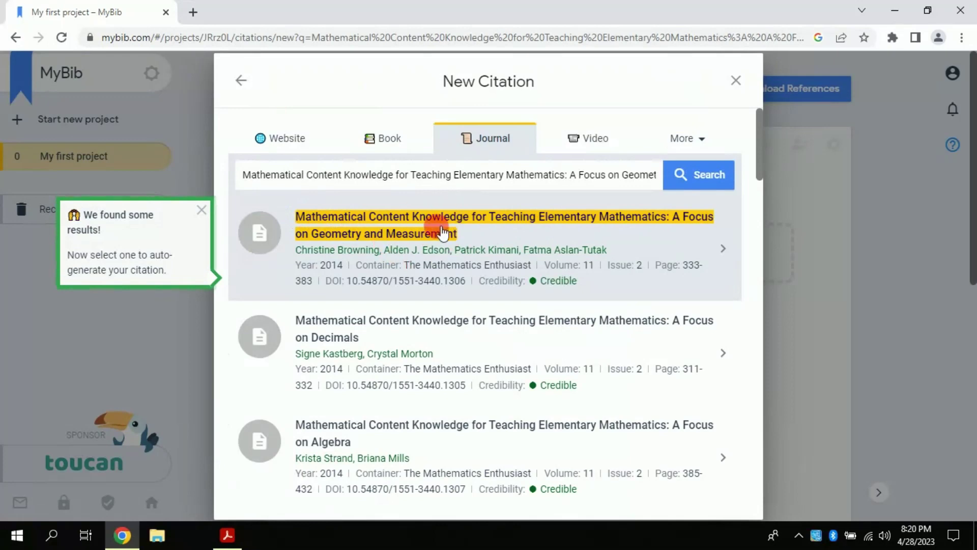
Check the title against the PDF, select the matching "A Focus on Geometry and Measurement" article, review its details and save the citation
click(227, 535)
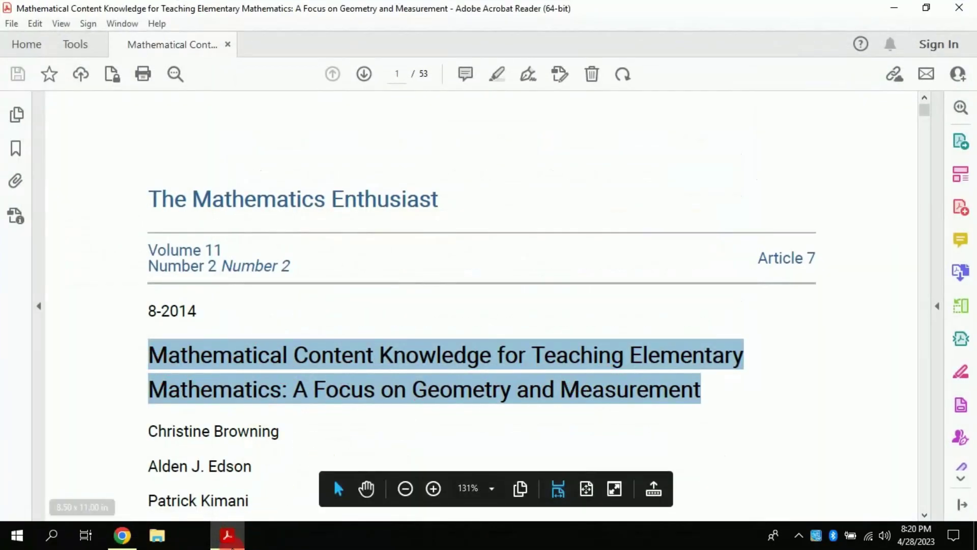
click(227, 535)
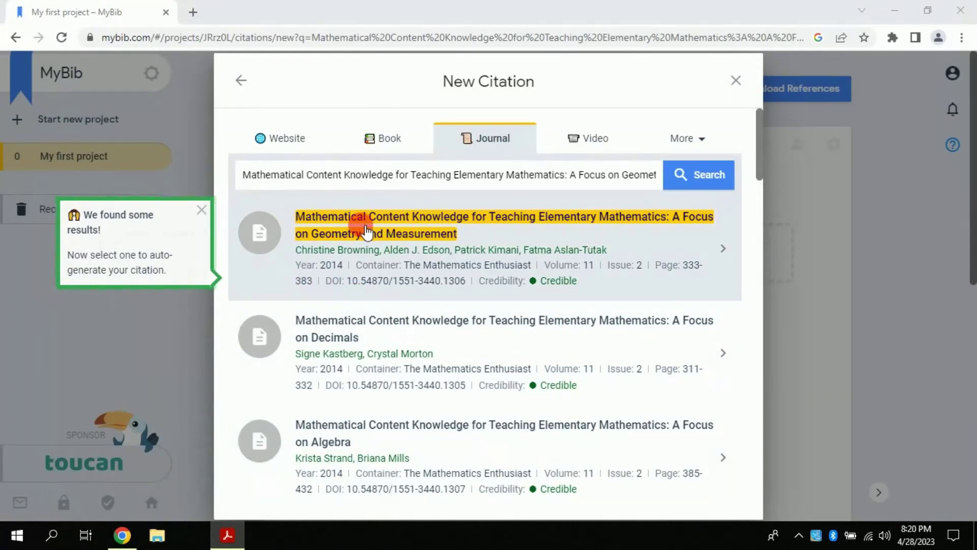
click(261, 237)
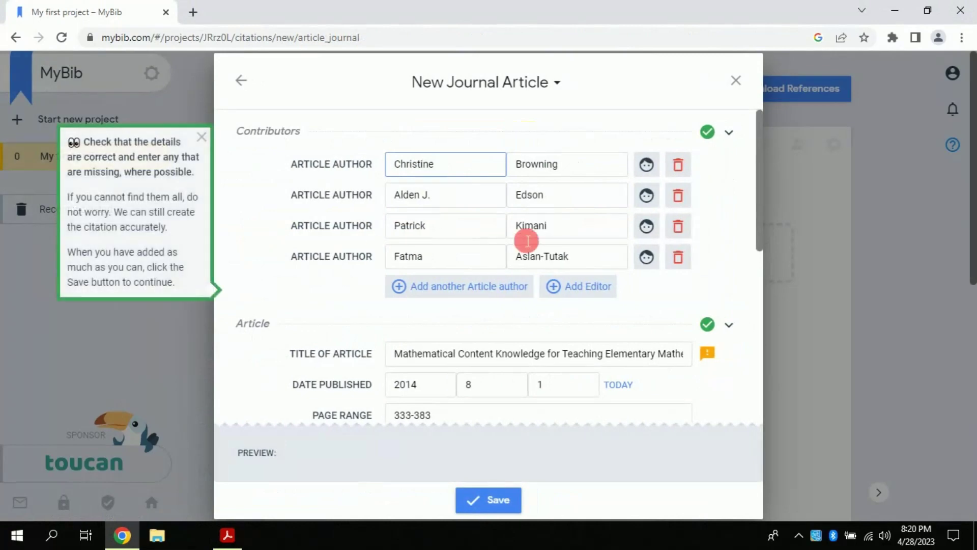
mouse_move(419, 164)
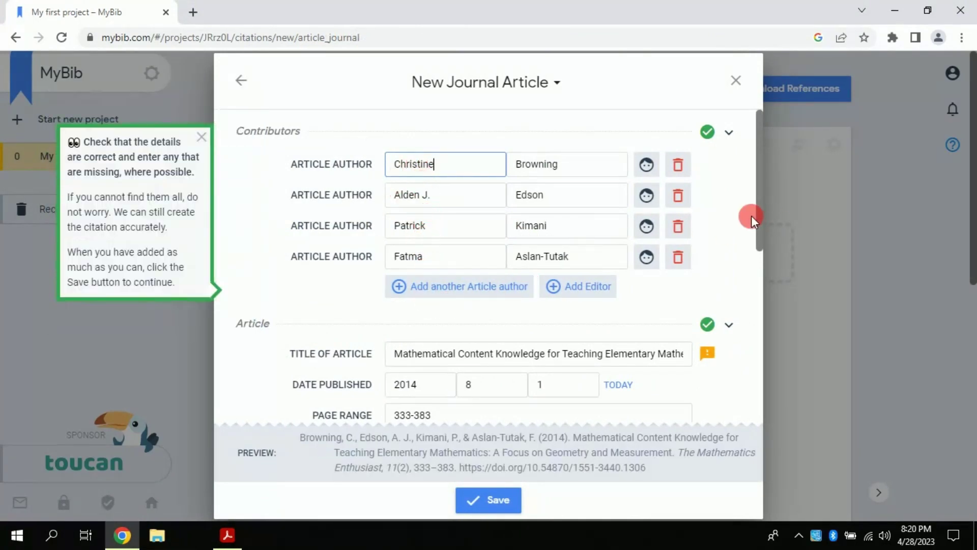
drag(760, 215, 760, 306)
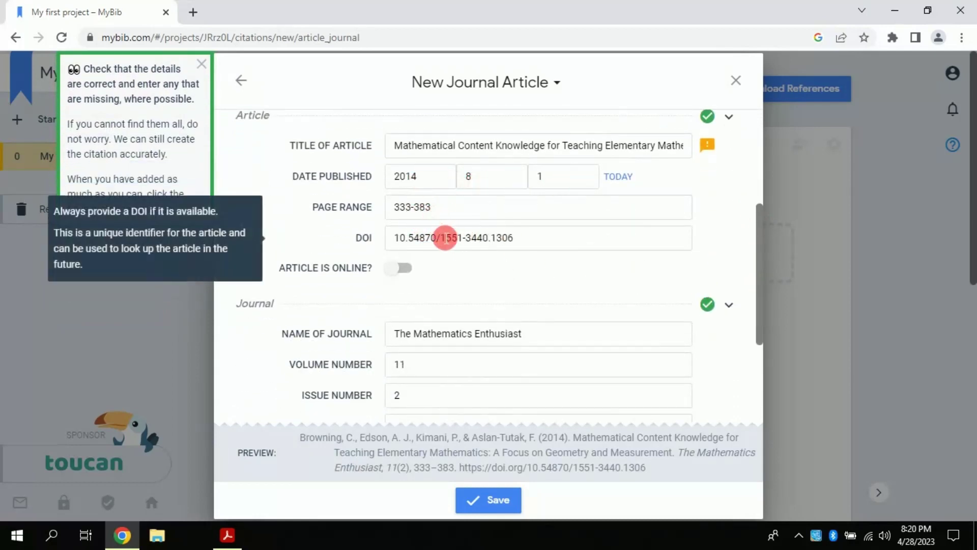
drag(755, 237, 759, 295)
click(483, 500)
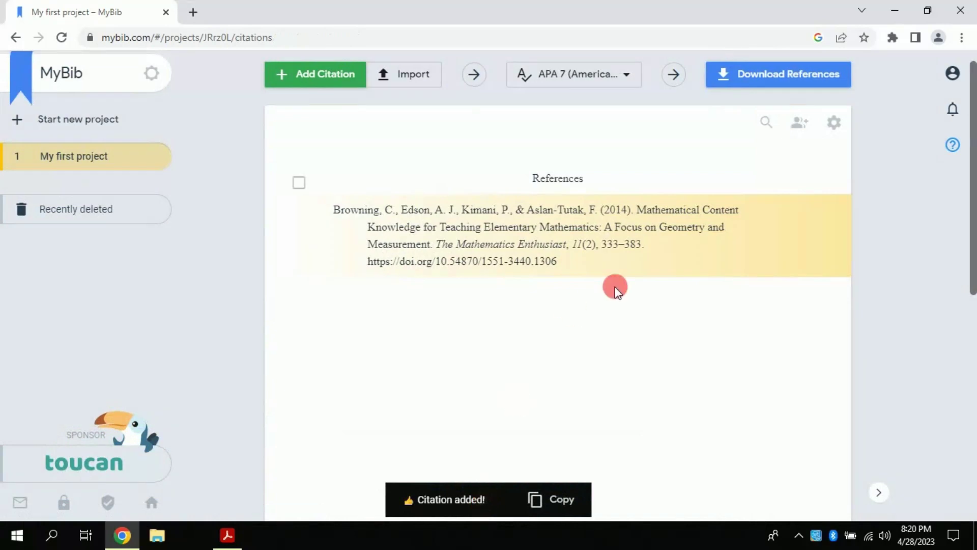
Download the reference list as a Word file, open the downloaded file in Word and enable editing
mouse_move(555, 246)
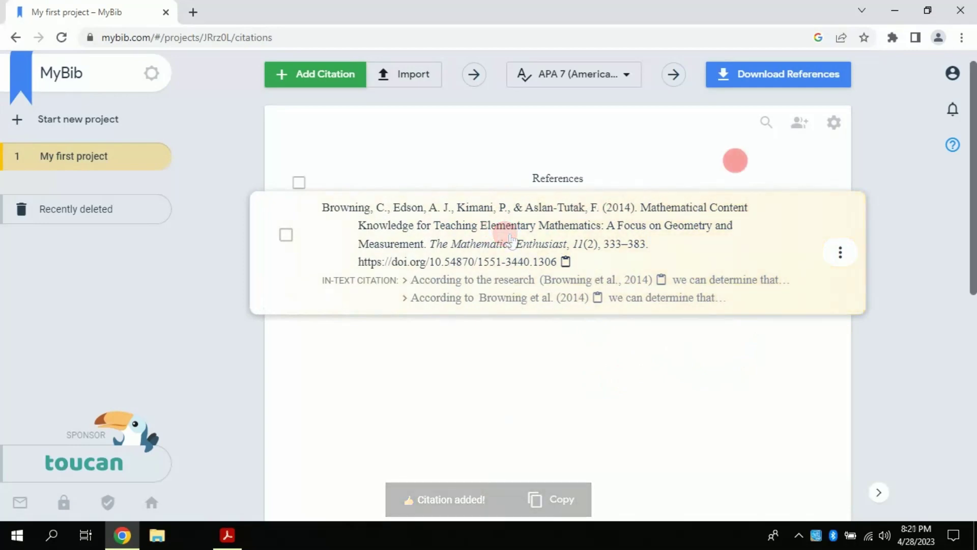
click(767, 77)
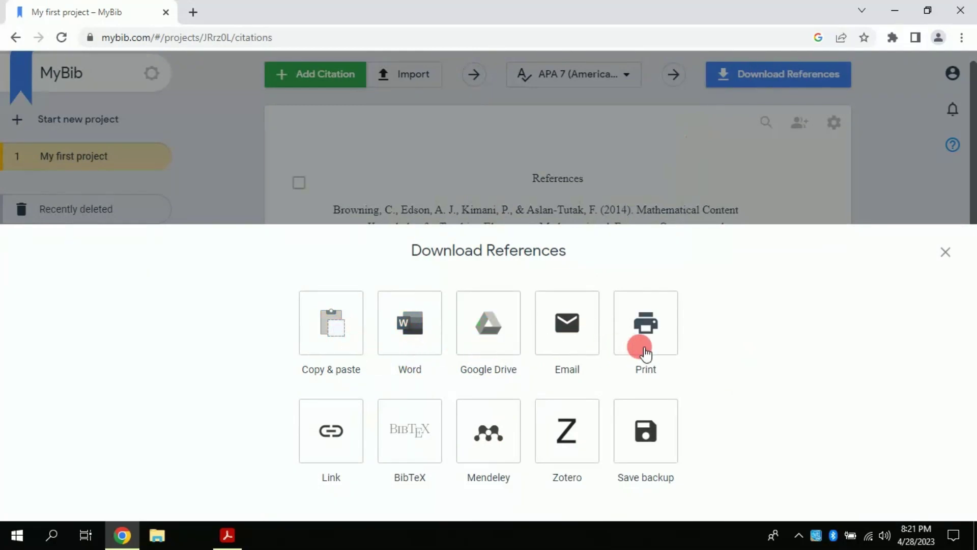
click(422, 336)
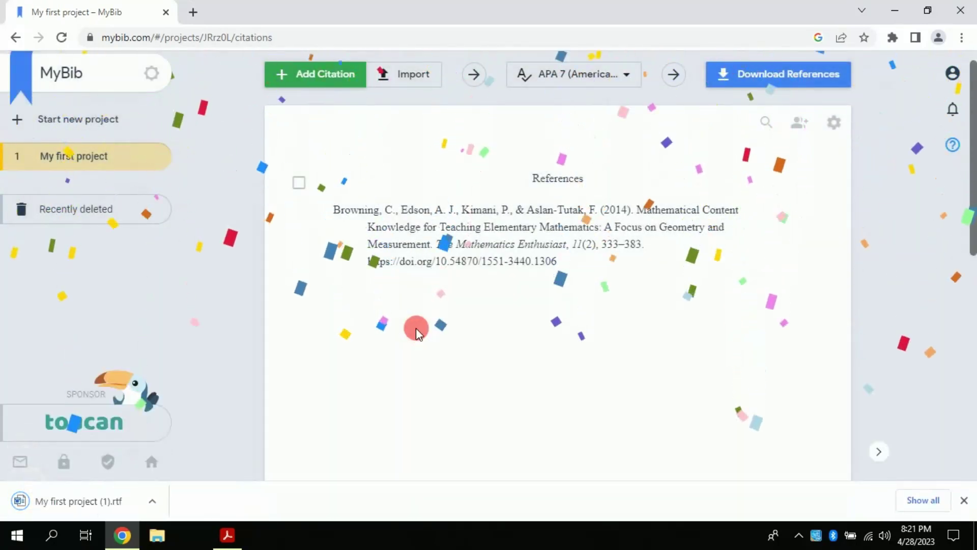
click(60, 504)
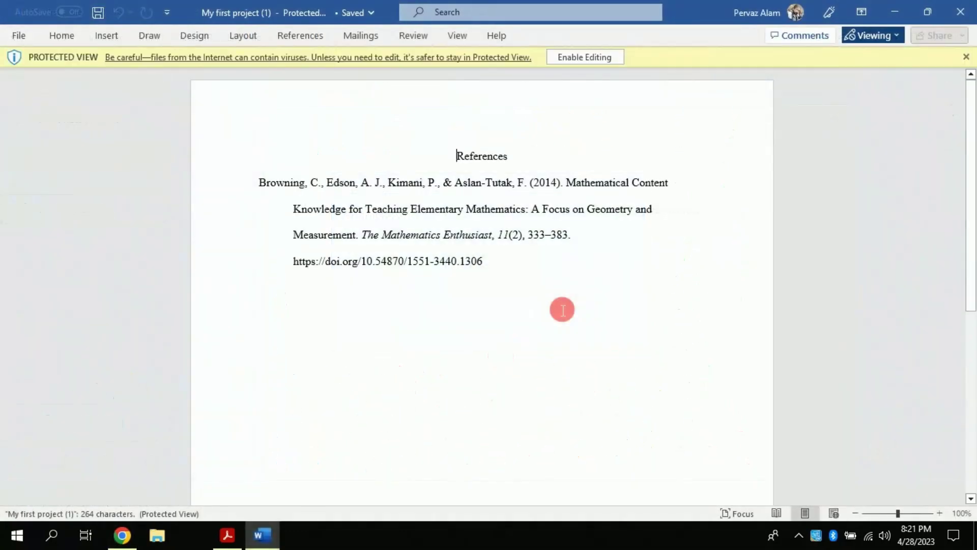
click(594, 60)
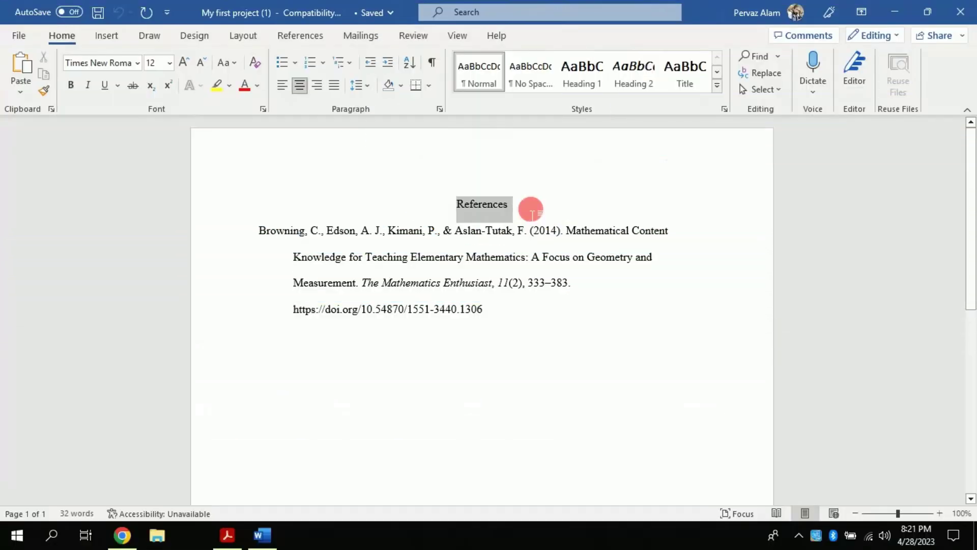
Make the References heading bold in the downloaded document and check the reference entry below it
key(ctrl+b)
click(498, 309)
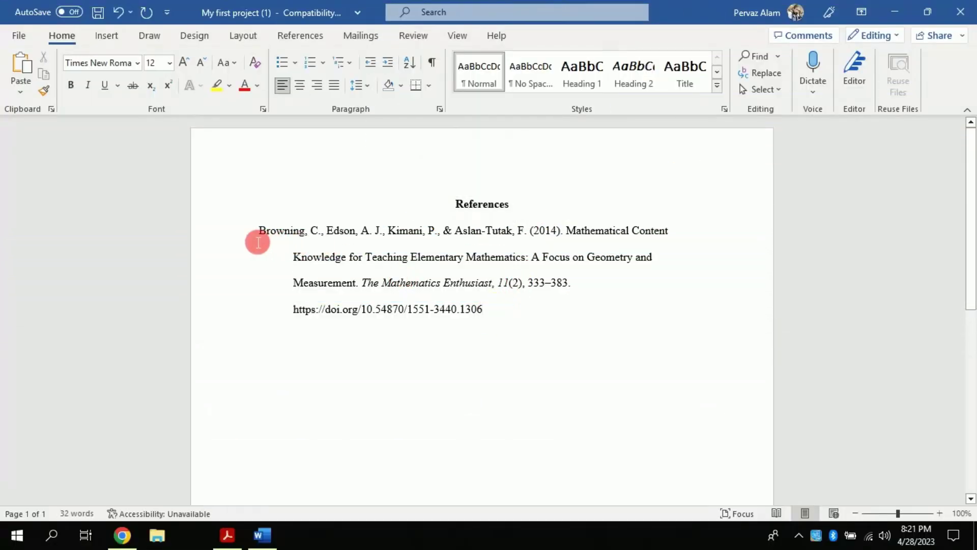
drag(512, 320, 245, 228)
click(244, 211)
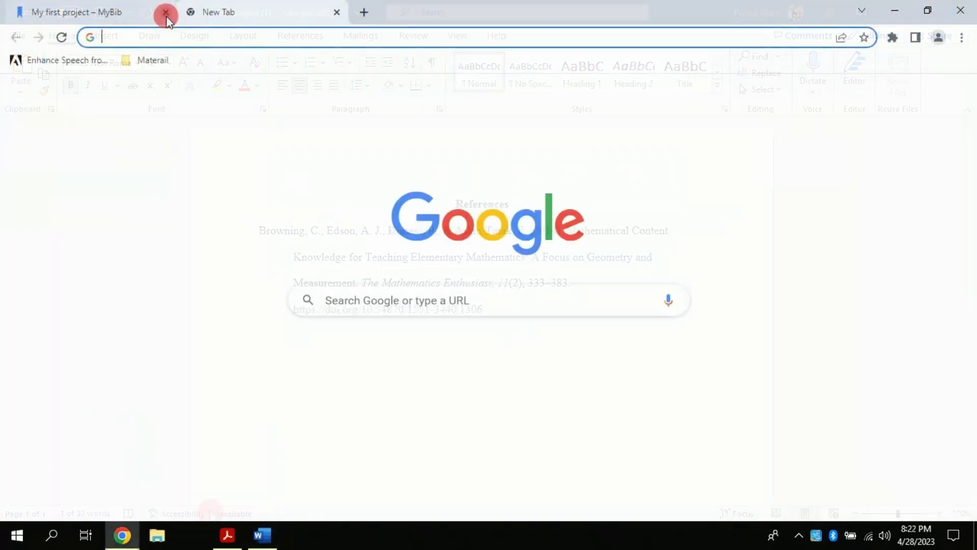
Switch to Chrome, search Google for "mybib chrome extension" and open the MyBib: Free Citation Generator page in the Chrome Web Store
click(166, 12)
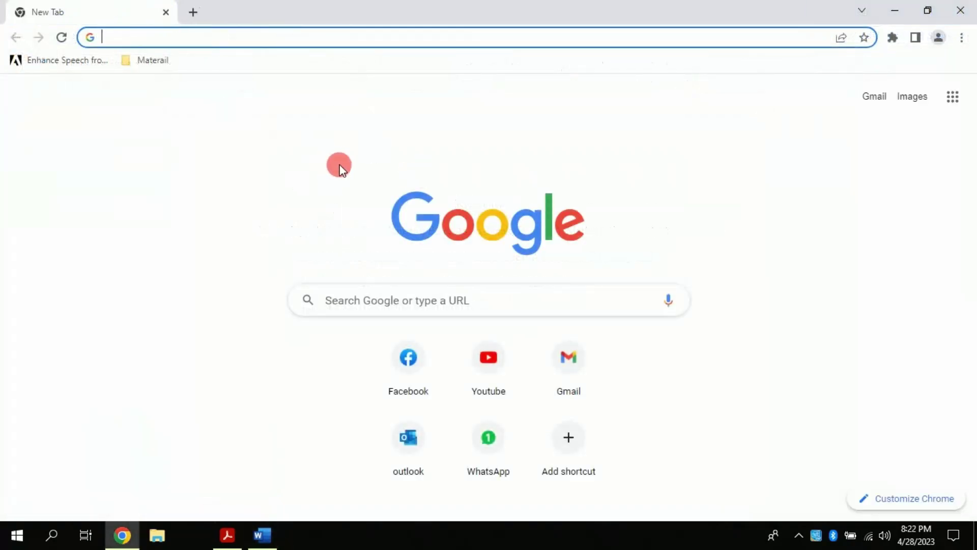
click(372, 300)
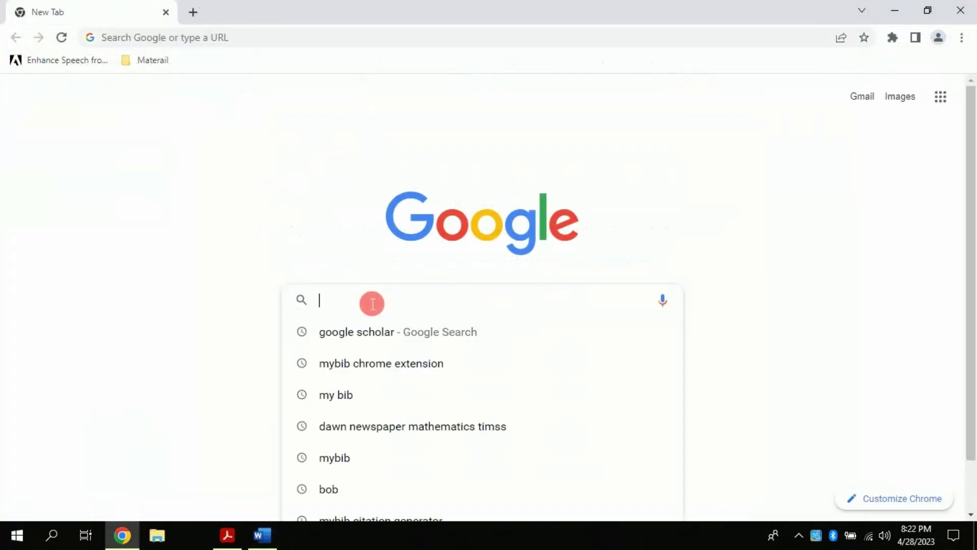
text(my b)
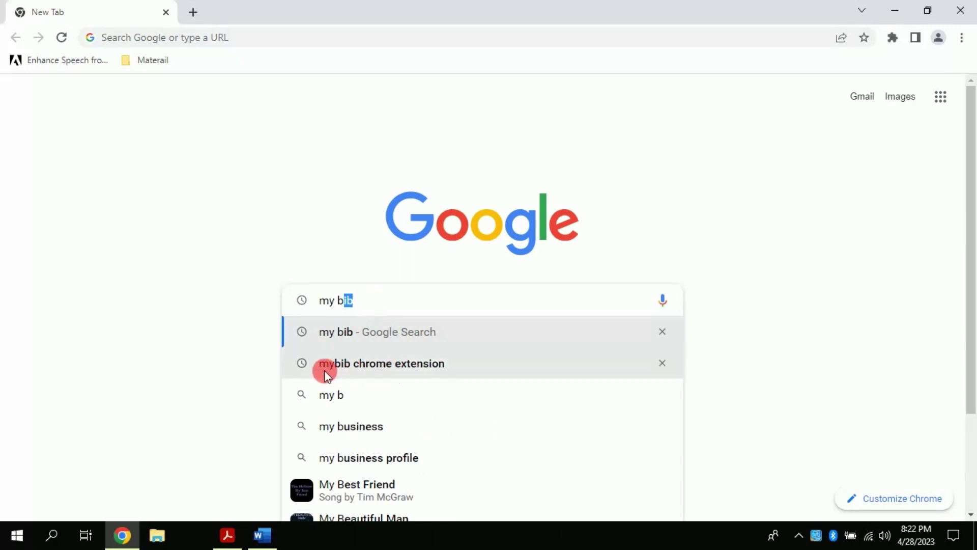
click(354, 369)
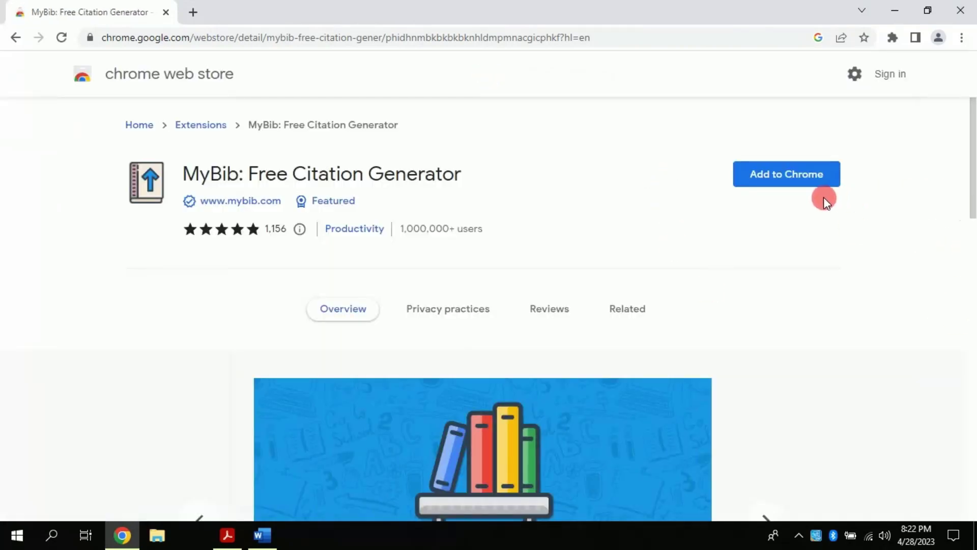
Add the MyBib: Free Citation Generator extension to Chrome and pin it to the browser toolbar
triple_click(824, 199)
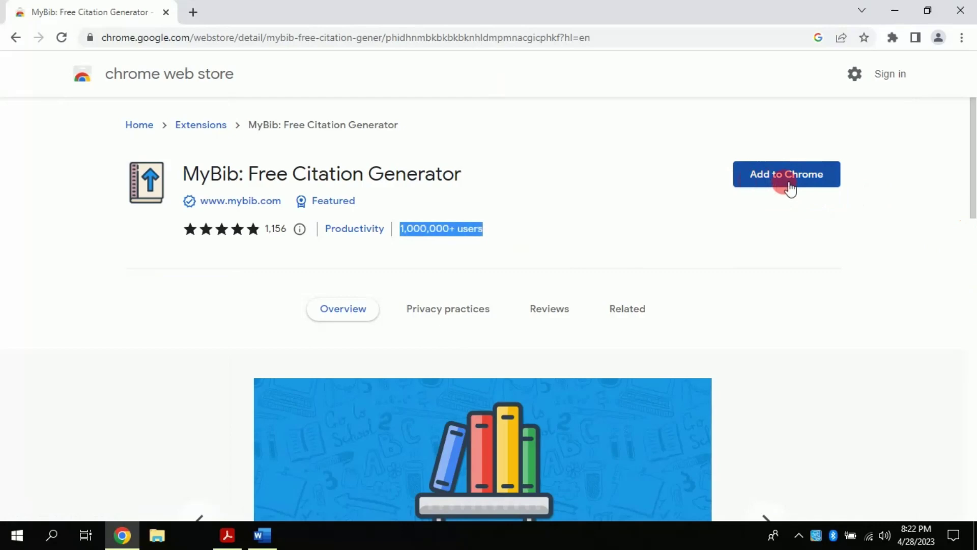
click(790, 189)
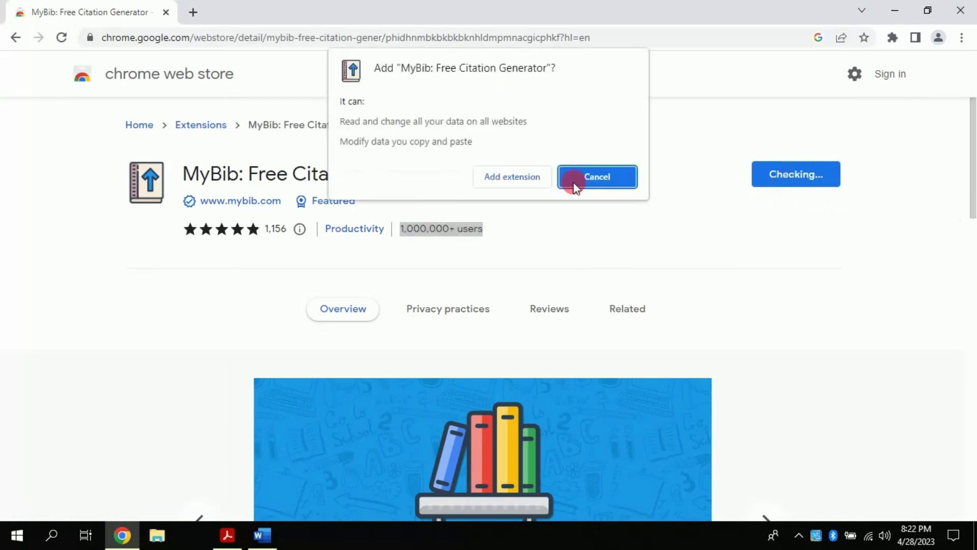
click(512, 178)
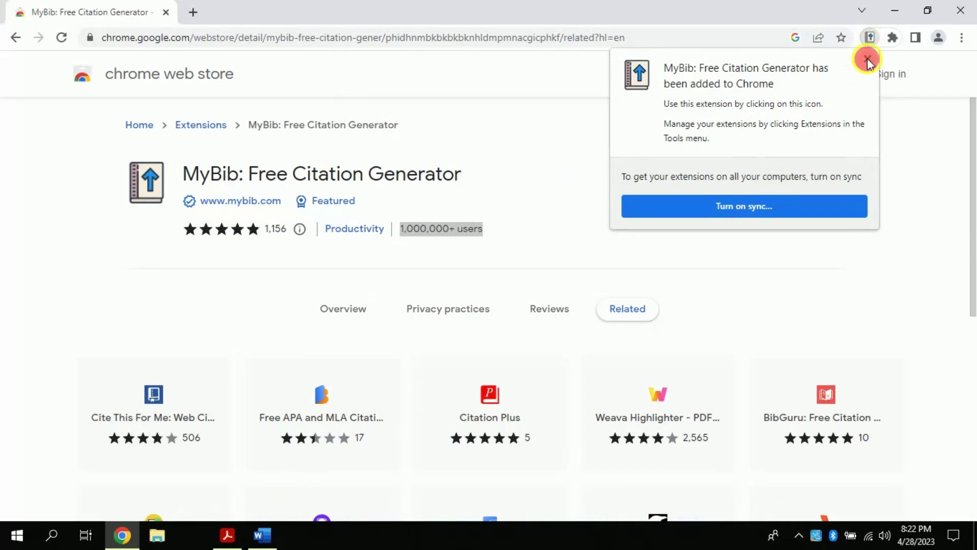
click(868, 60)
click(893, 37)
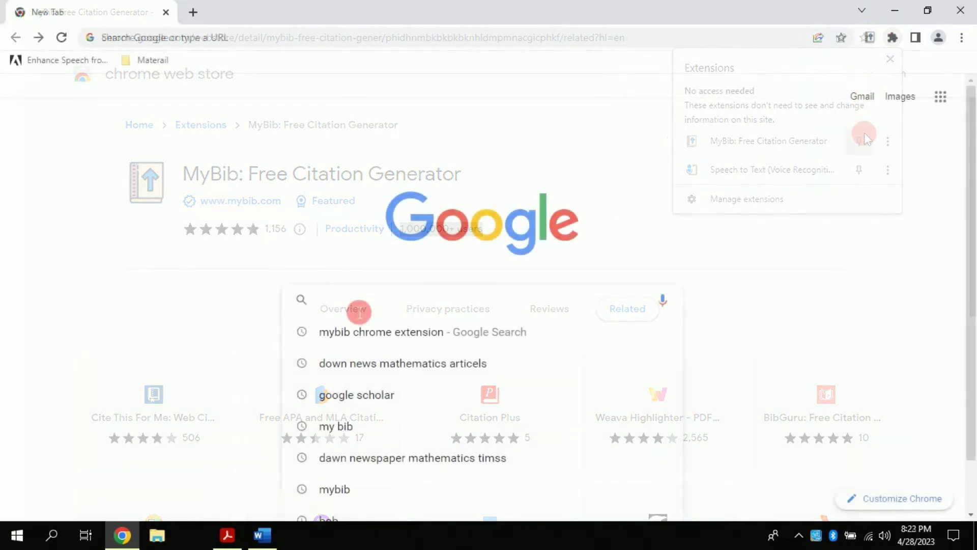
Search Google for "faith and mathematics down news" and open the Dawn article "Faith & mathematics"
text(faith and)
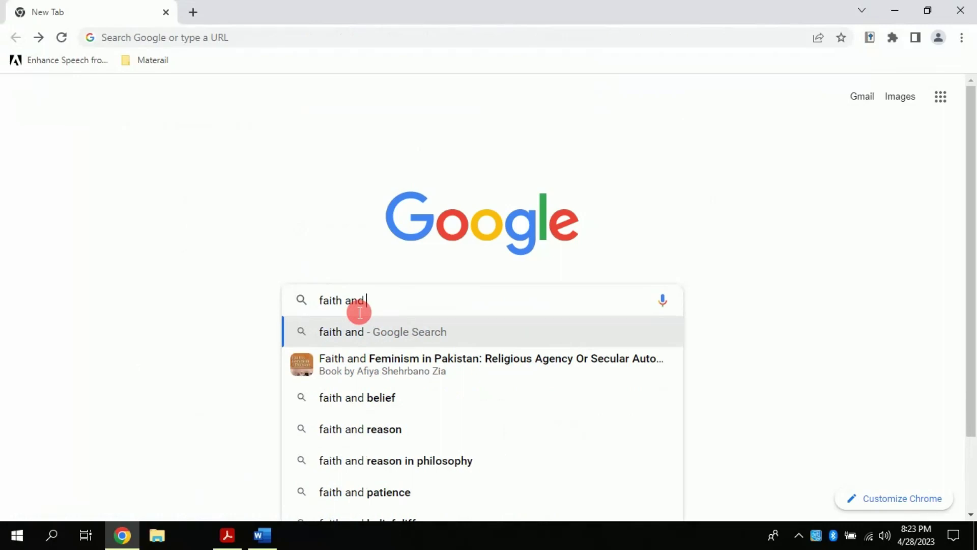
text( mathematic)
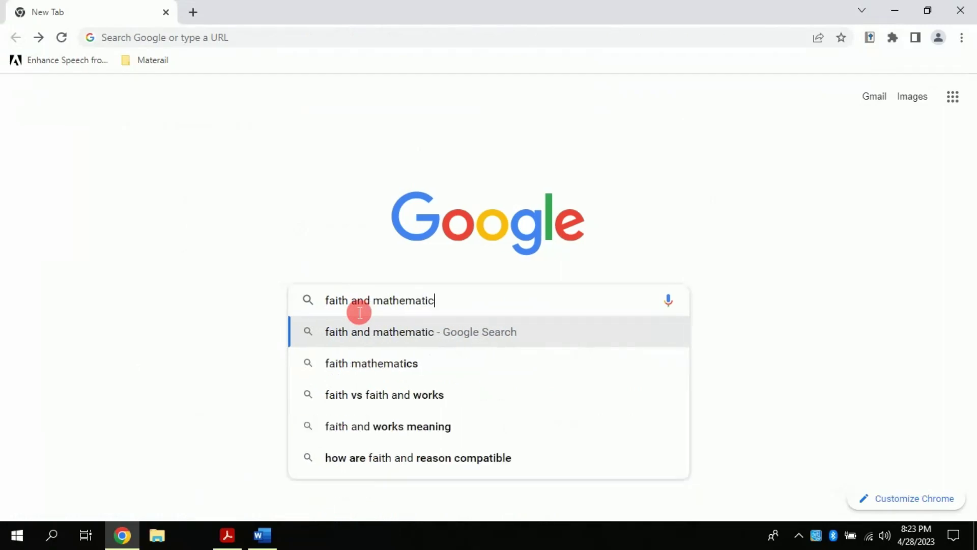
text(s )
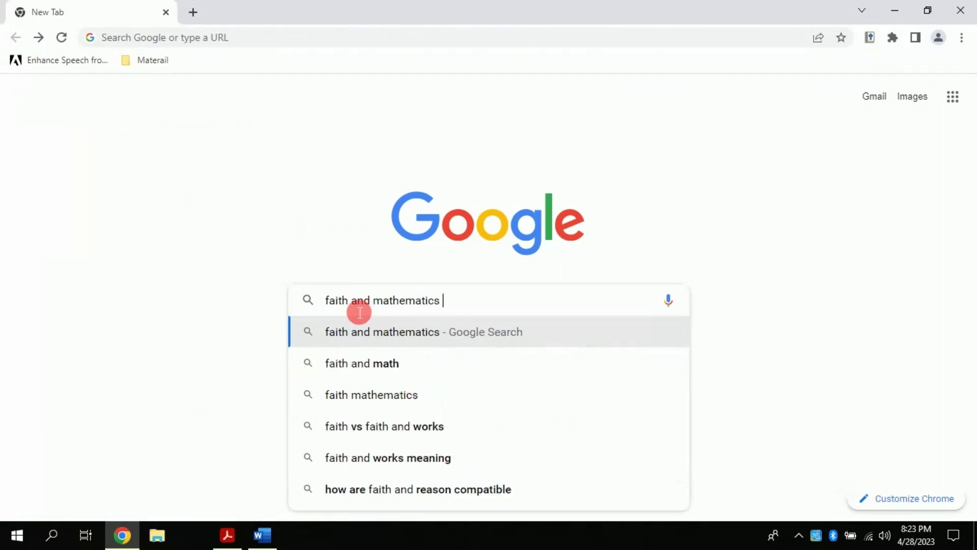
text(down news)
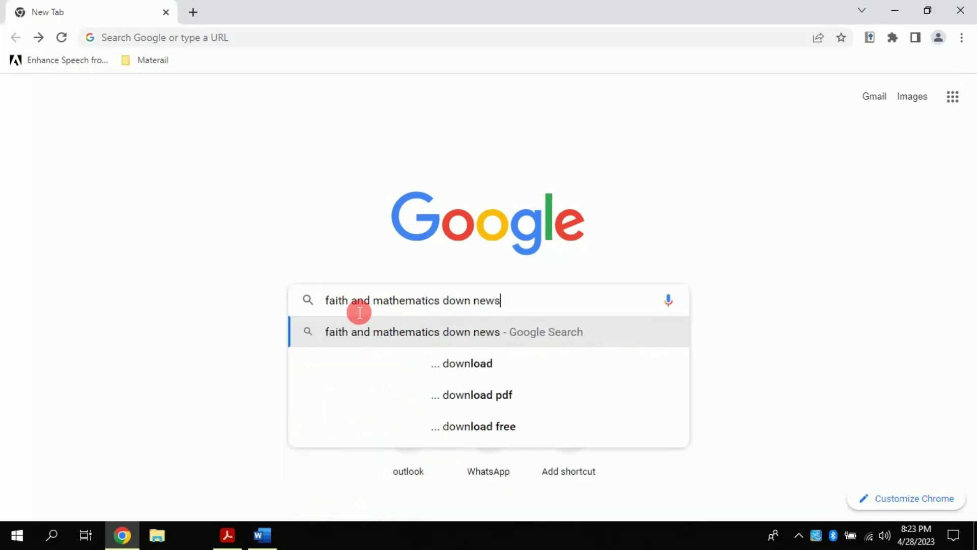
key(Return)
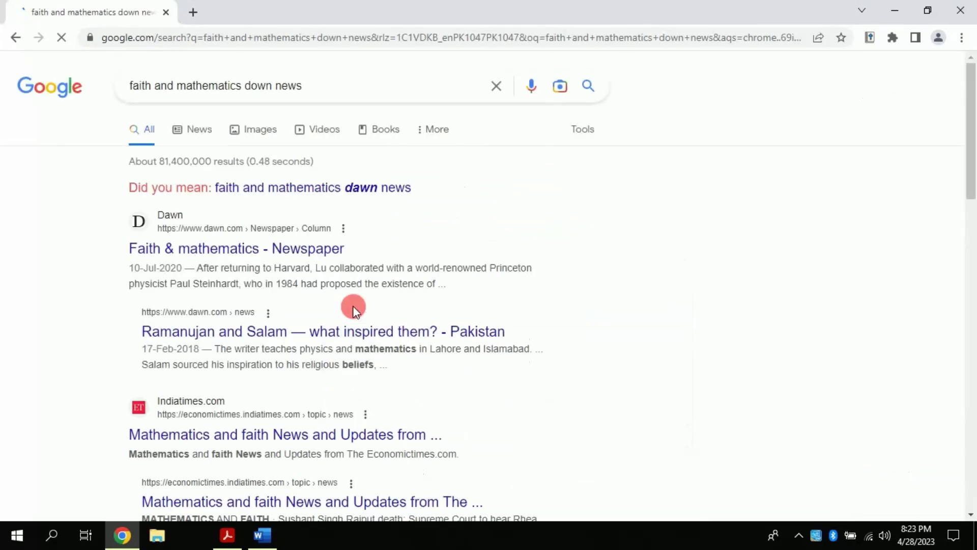
click(231, 252)
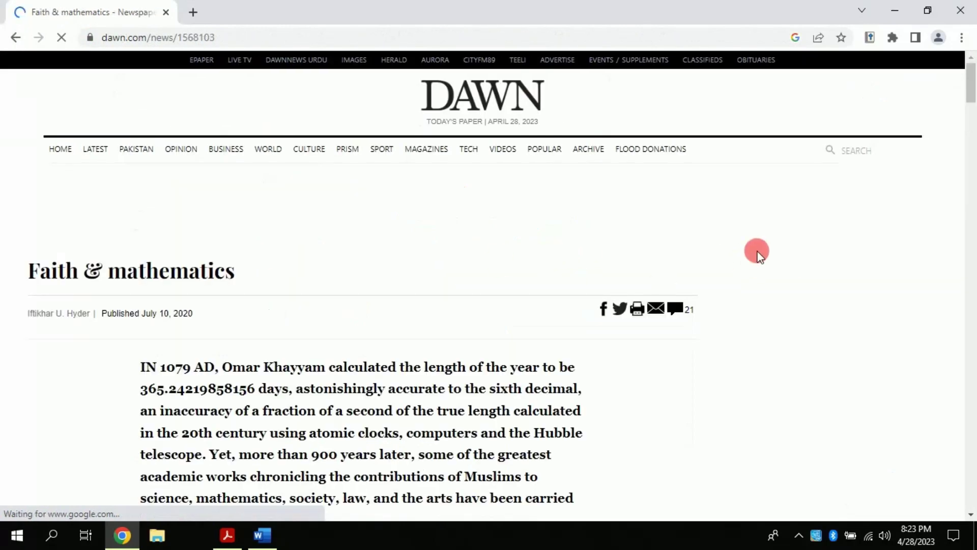
Generate a citation for the Dawn article with the MyBib extension in APA 7 style and save it to the MyBib project
drag(972, 88, 972, 117)
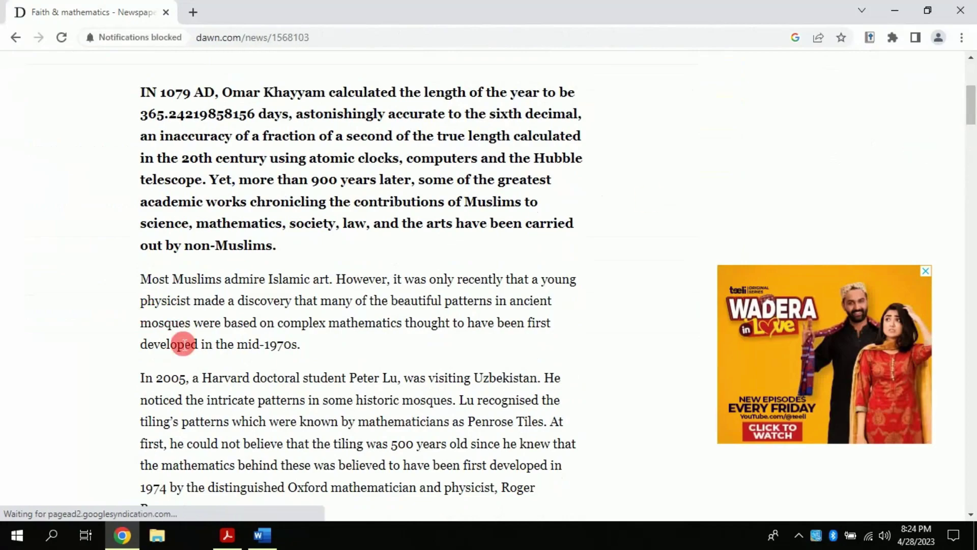
mouse_move(971, 109)
mouse_down()
mouse_move(973, 224)
mouse_move(972, 107)
mouse_up()
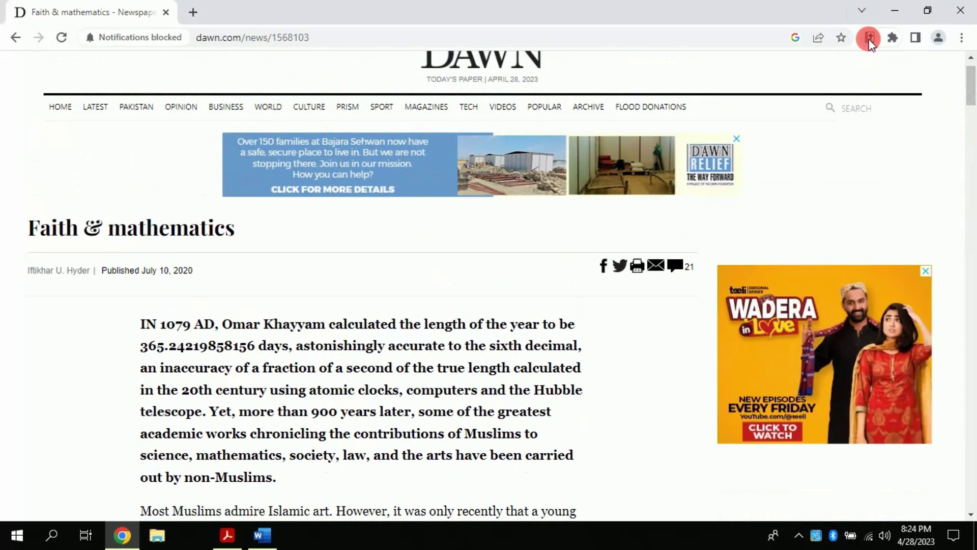
click(869, 39)
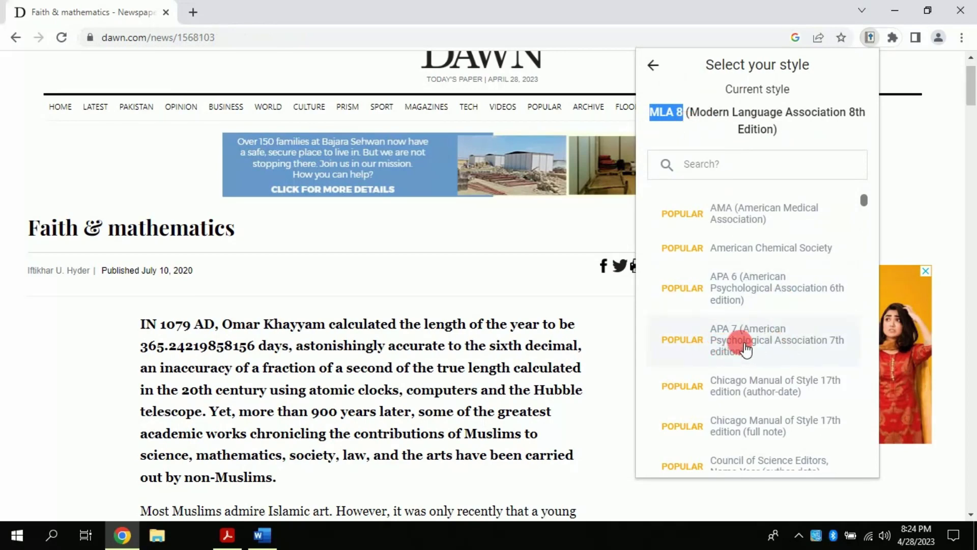
click(774, 351)
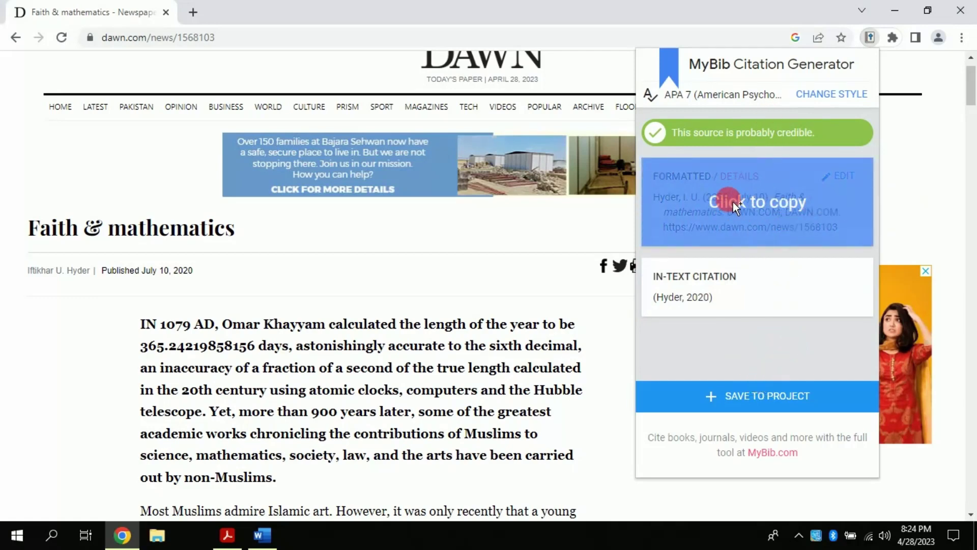
click(754, 401)
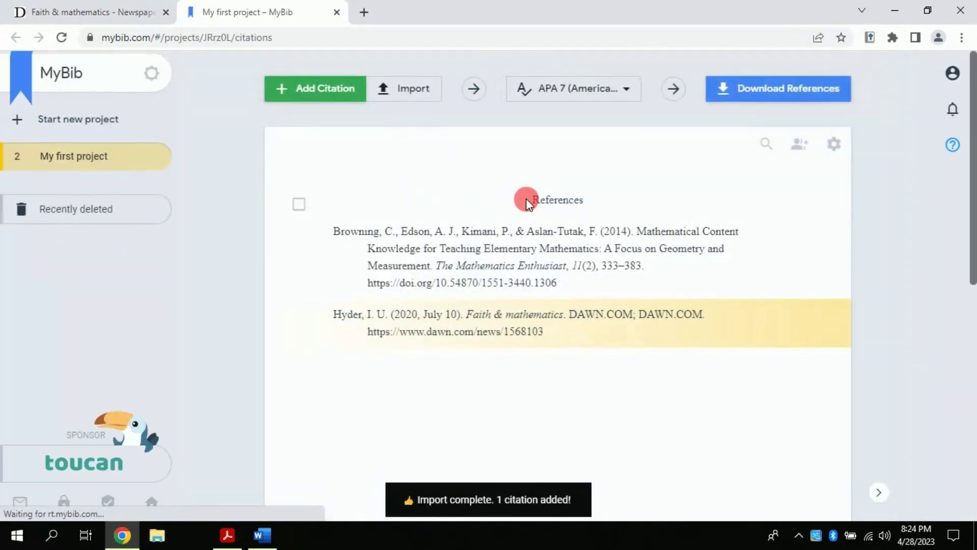
mouse_move(474, 255)
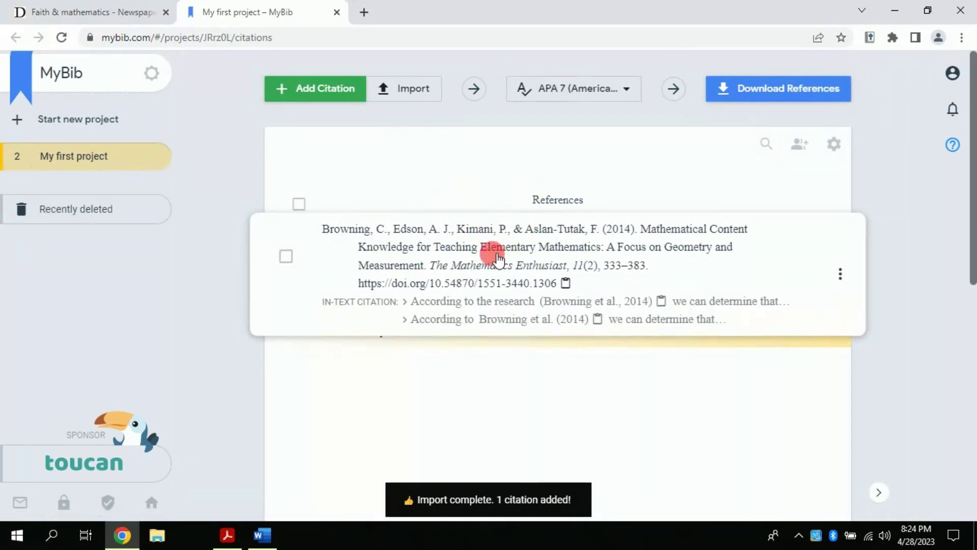
mouse_move(613, 332)
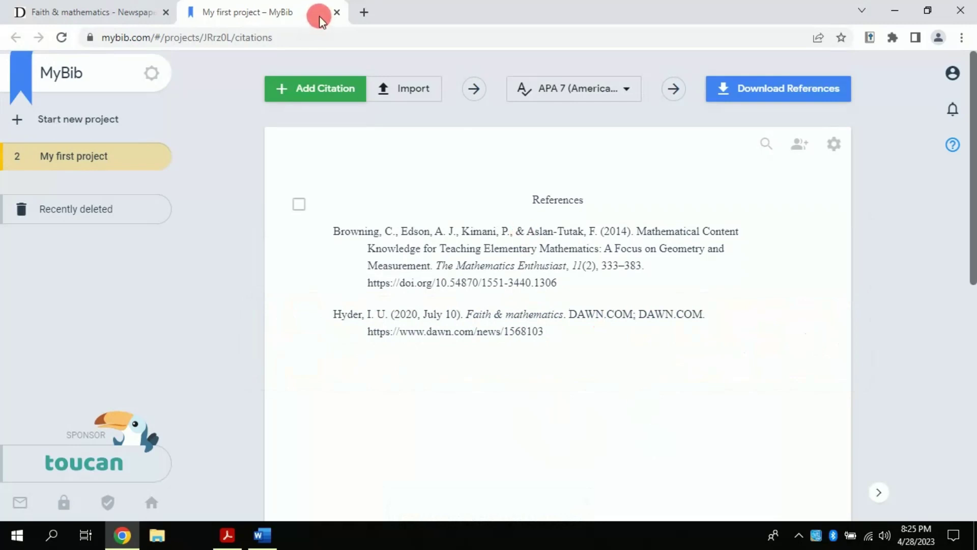
Search Google Scholar for "mathematics anxiety" in a new tab and open the article "The nature, effects, and relief of mathematics anxiety"
click(365, 12)
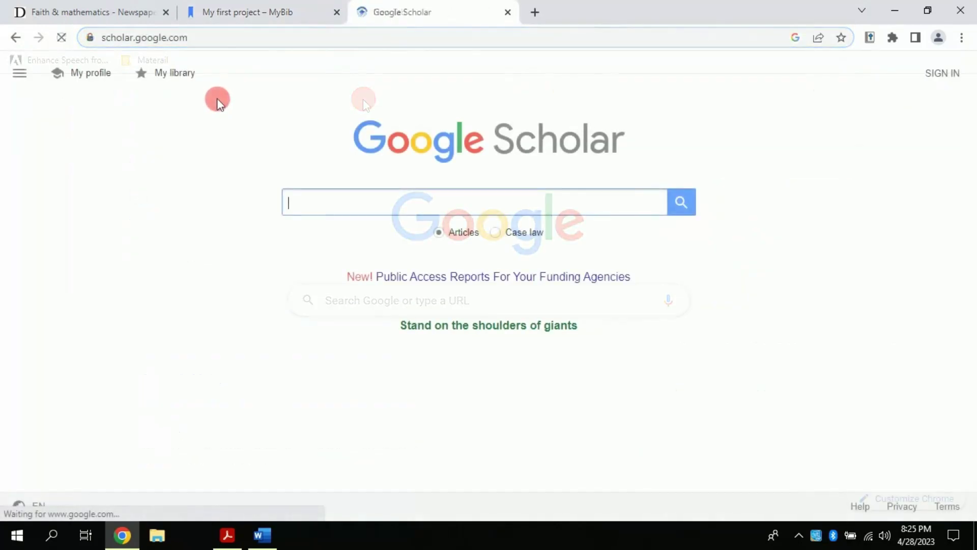
click(323, 202)
text(mathematics)
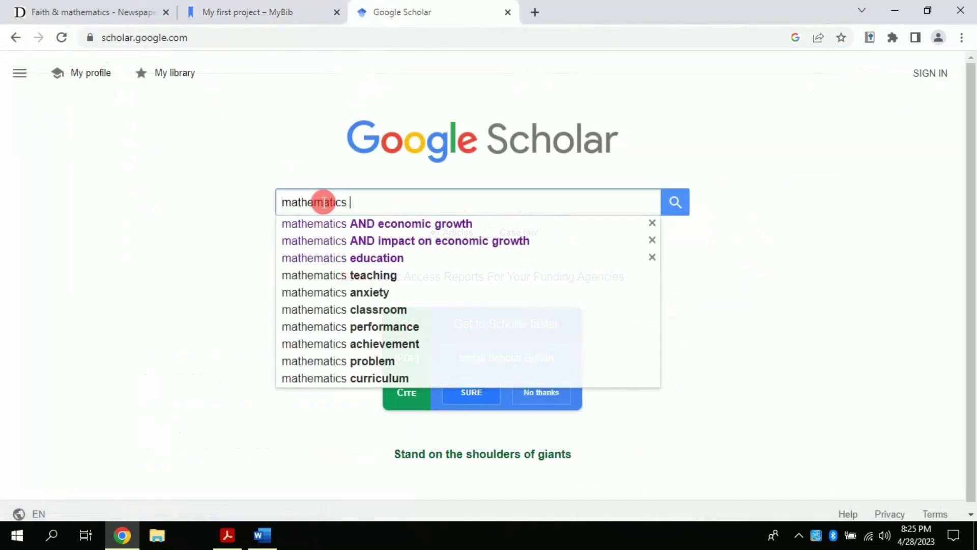
click(376, 293)
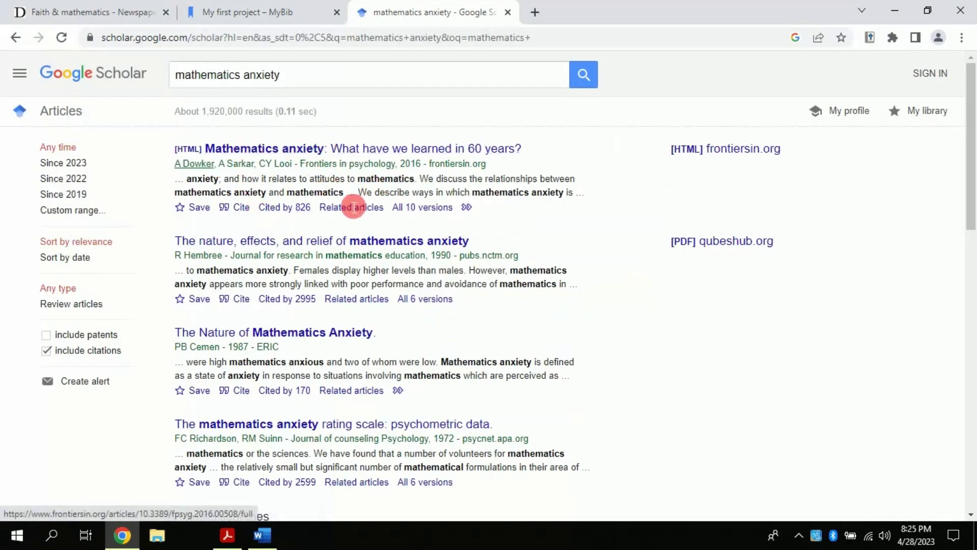
click(282, 244)
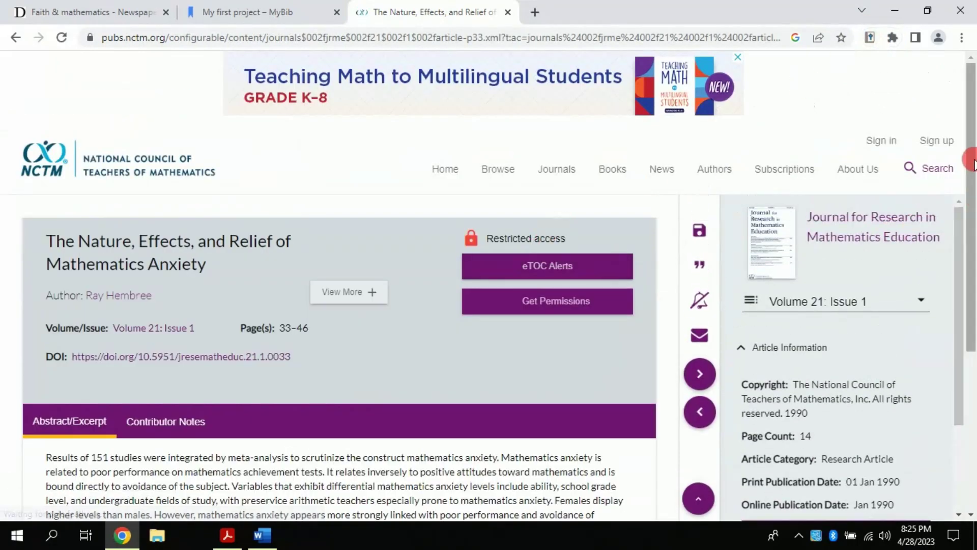
Generate an APA 7 citation for the mathematics anxiety article with the MyBib extension and save it to the MyBib project
scroll(965, 231, down, 3)
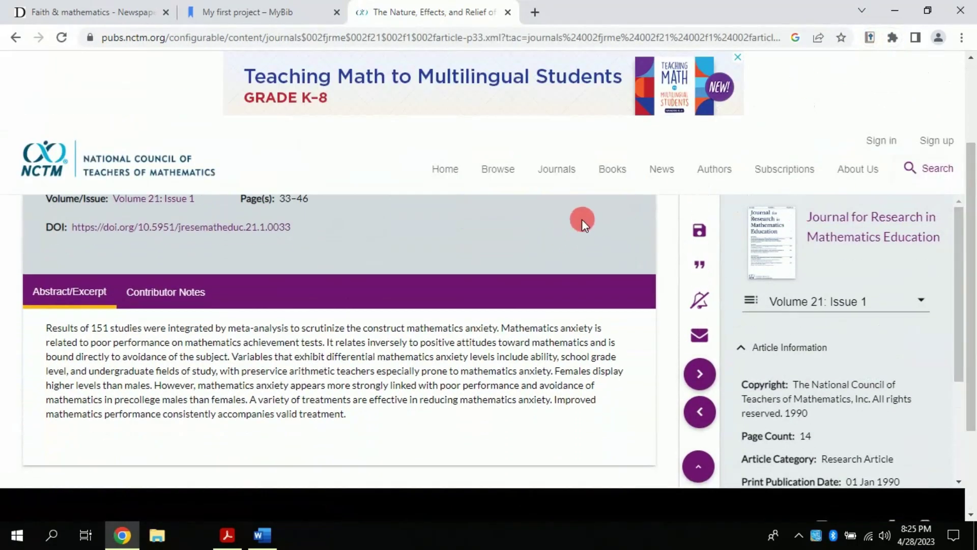
drag(40, 330, 317, 334)
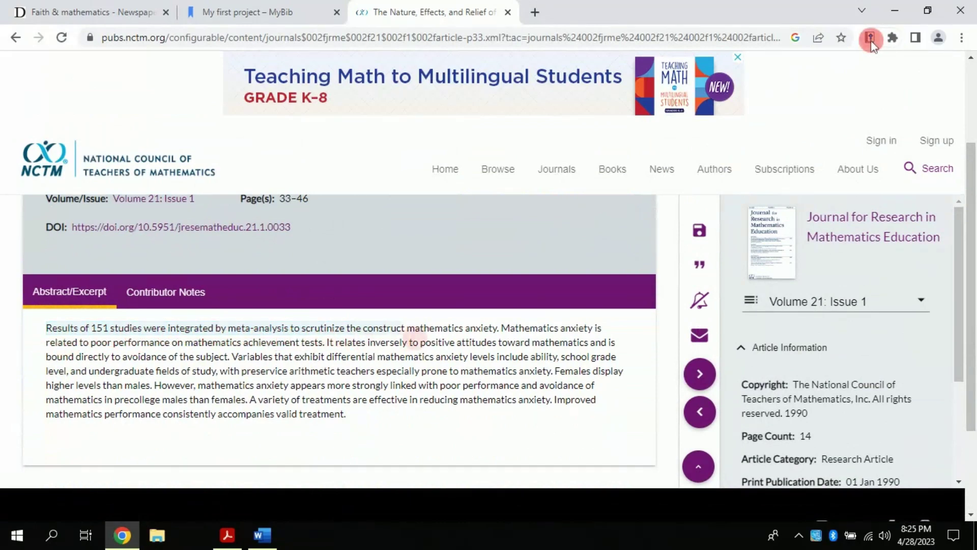
click(871, 39)
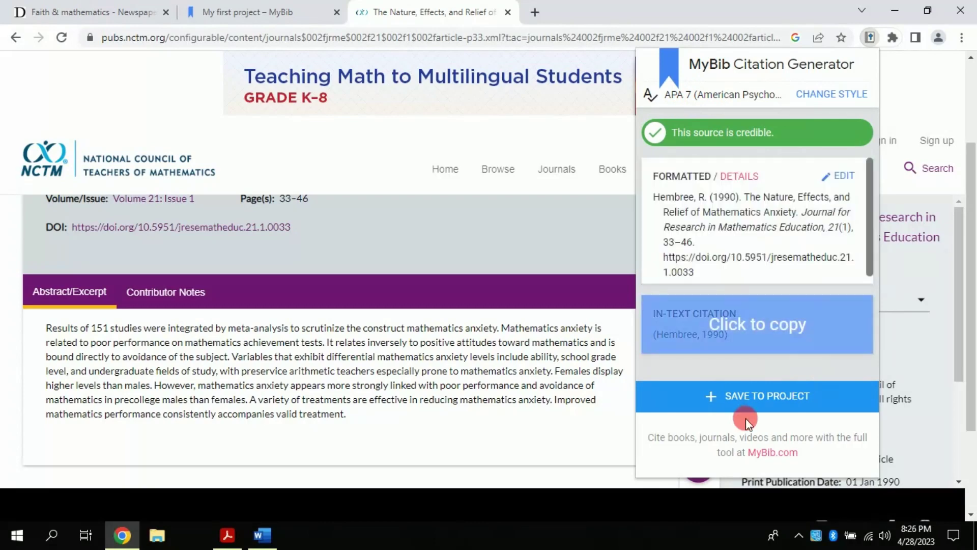
click(746, 398)
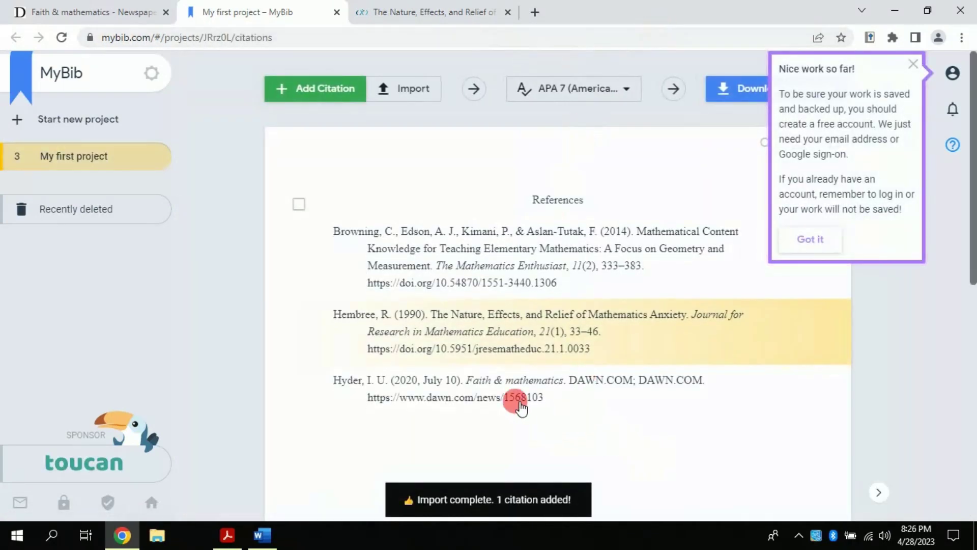
mouse_move(515, 397)
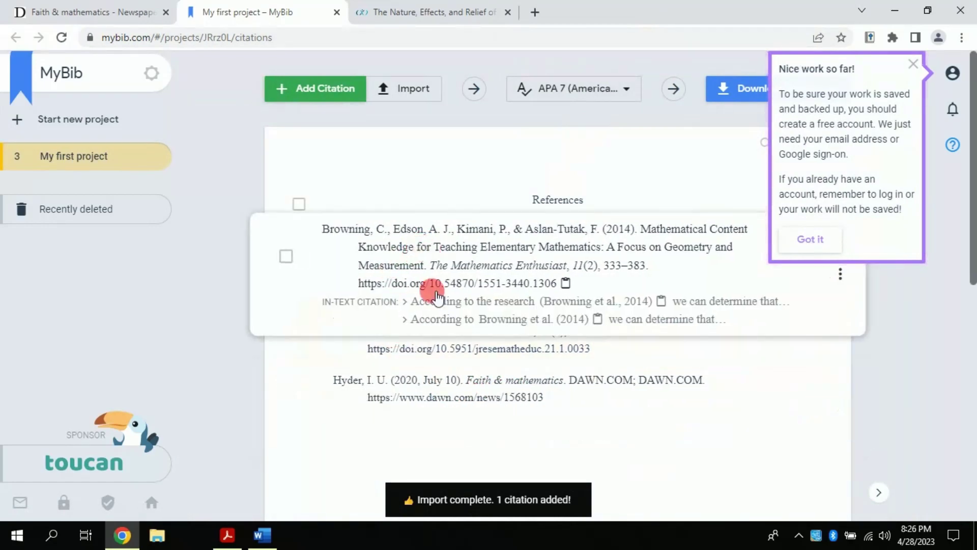
mouse_move(451, 340)
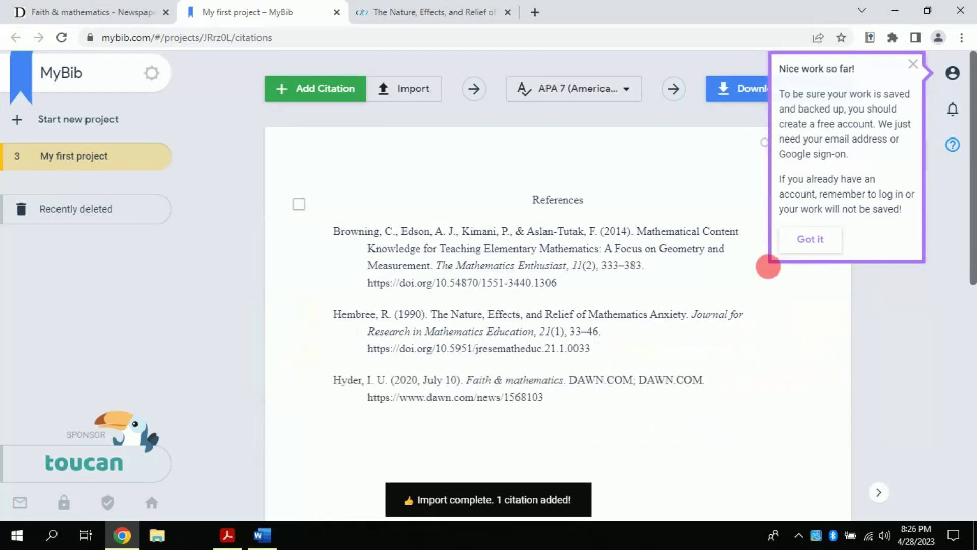
Dismiss the account reminder, download the project's references in Word format and open the downloaded file in Word
click(915, 65)
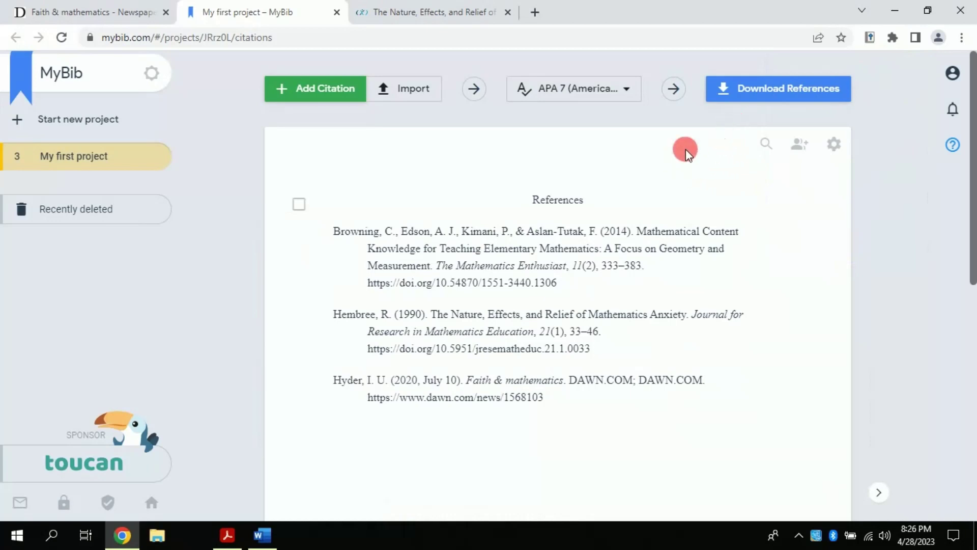
click(758, 95)
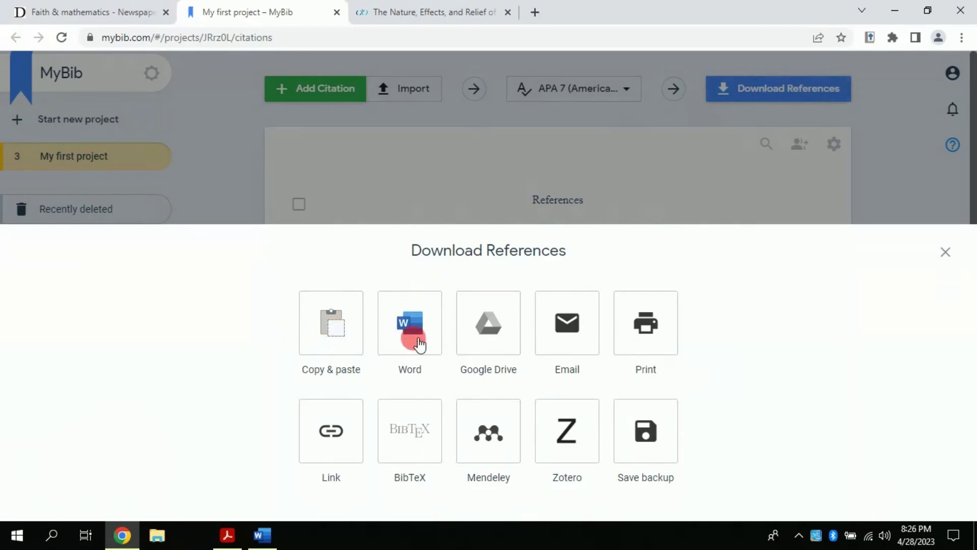
click(402, 338)
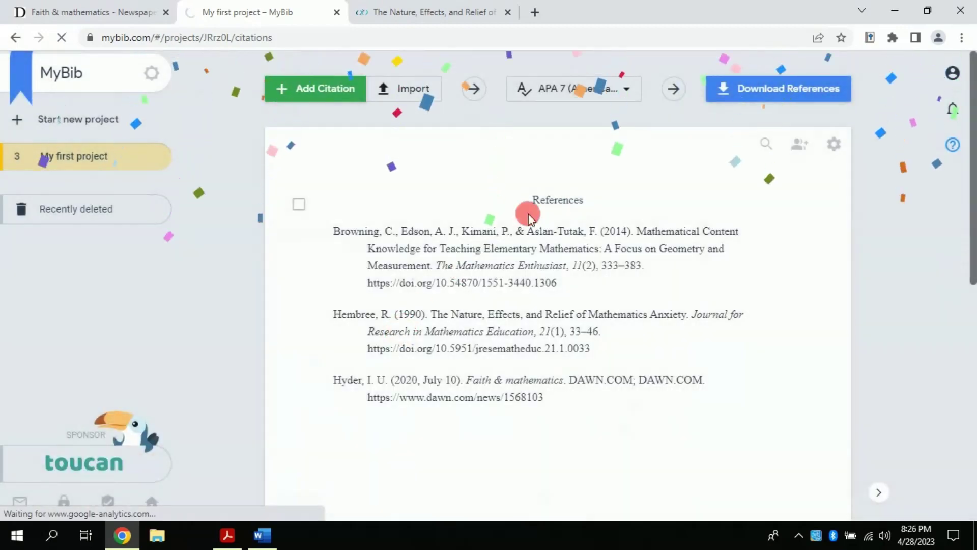
click(369, 250)
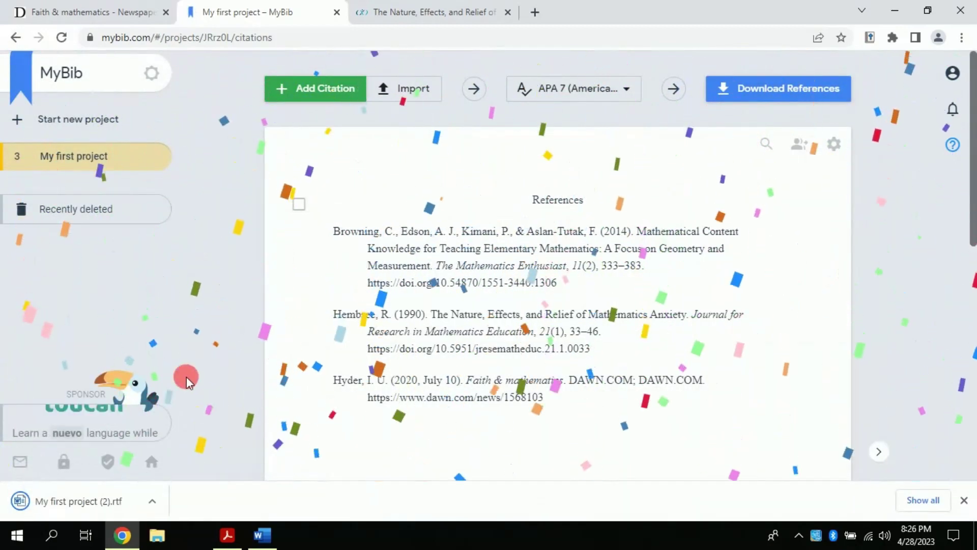
click(98, 504)
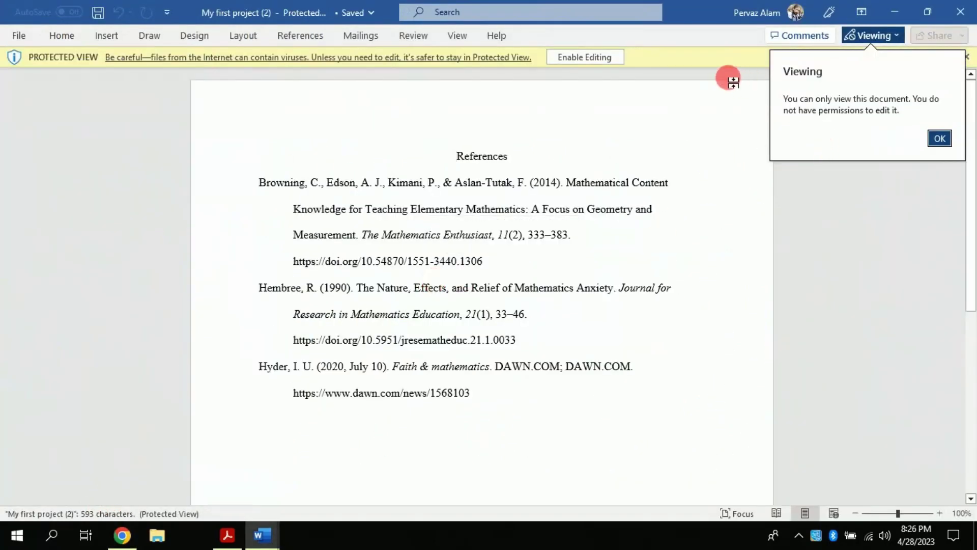
Dismiss the viewing notice, enable editing for the downloaded reference document and look through its reference list
click(937, 137)
click(611, 57)
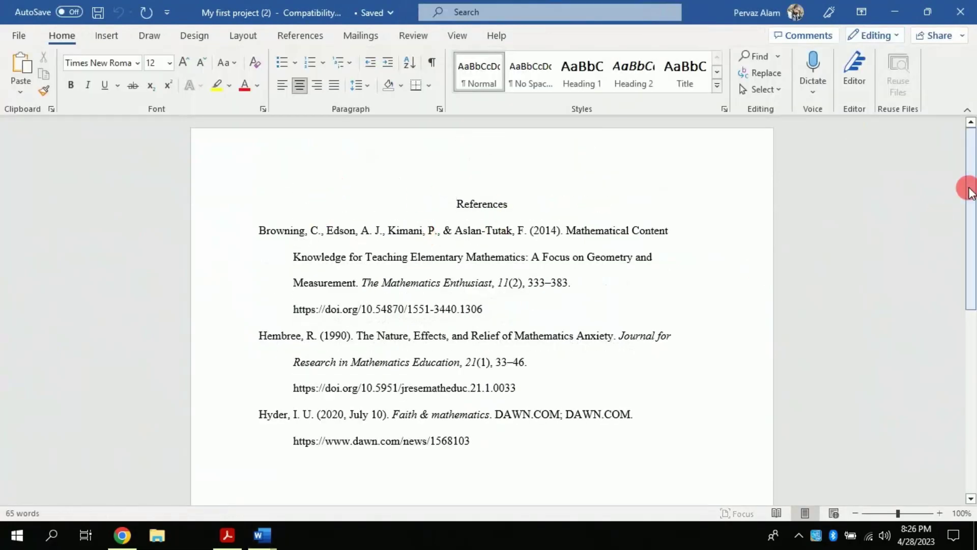
scroll(633, 227, down, 2)
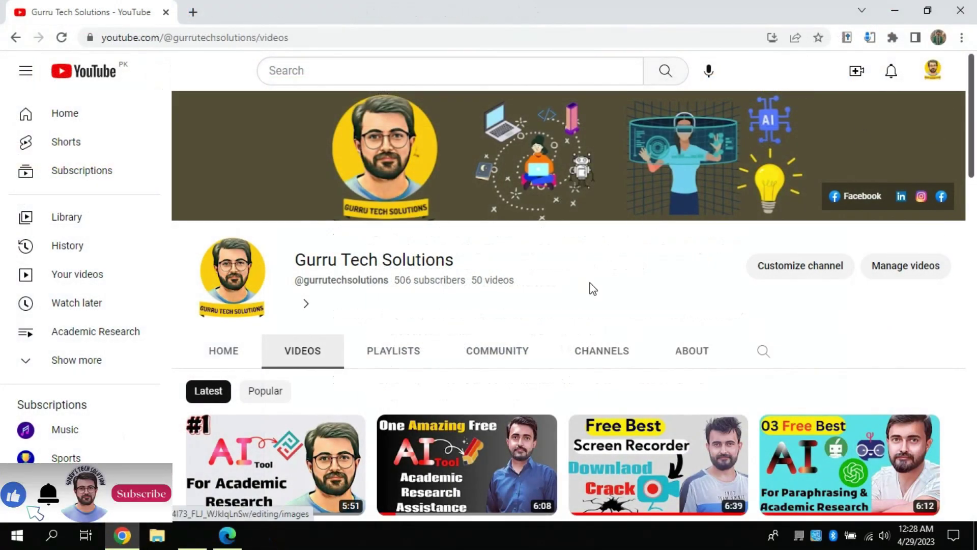
drag(972, 113, 966, 84)
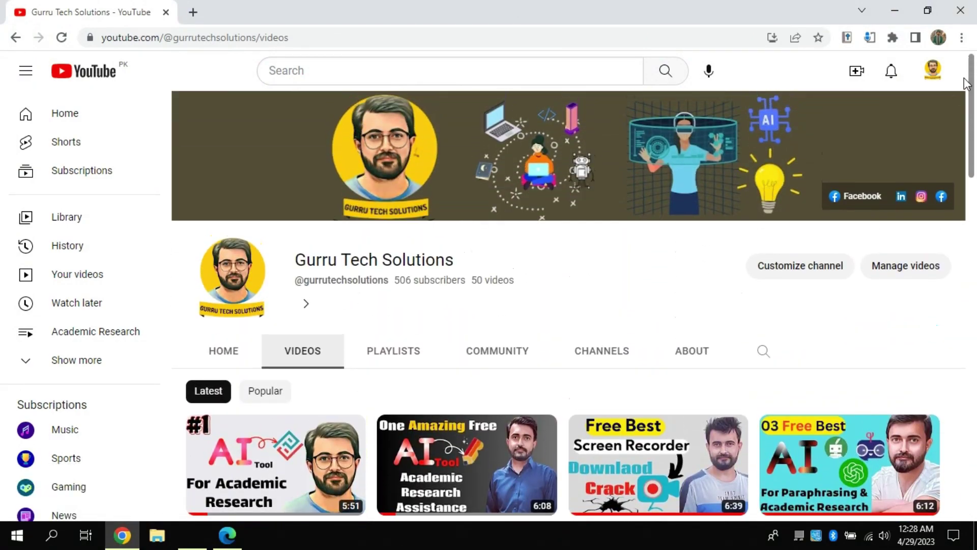